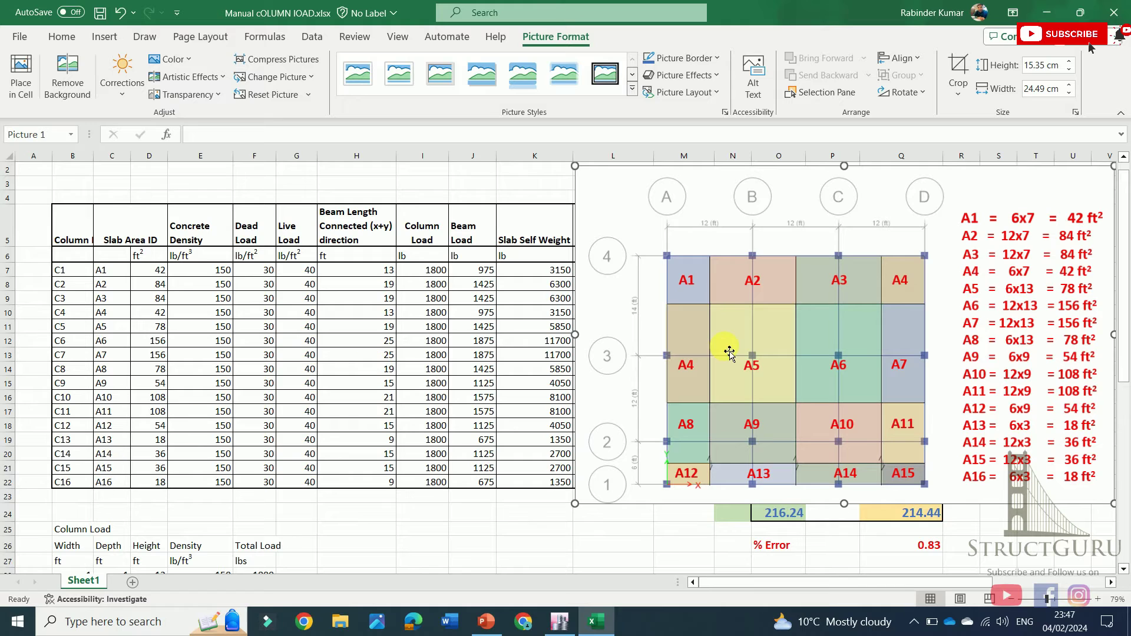
Step: Move the slab area plan picture below the column load table so that all table columns are uncovered
left_click_drag(781, 353, 744, 379)
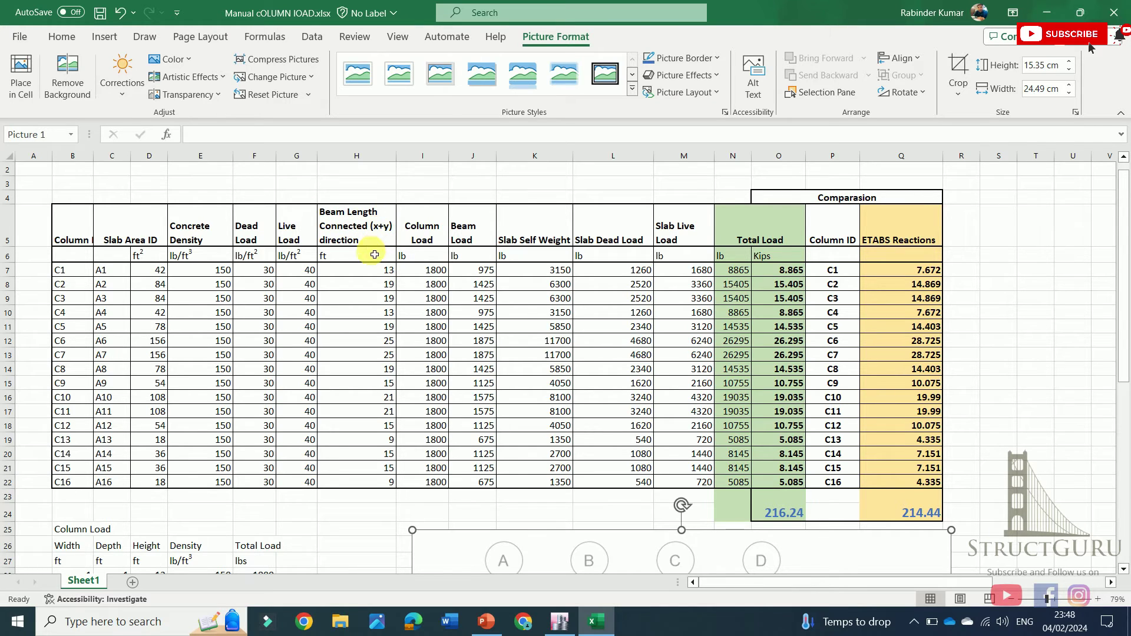
left_click_drag(526, 549, 518, 361)
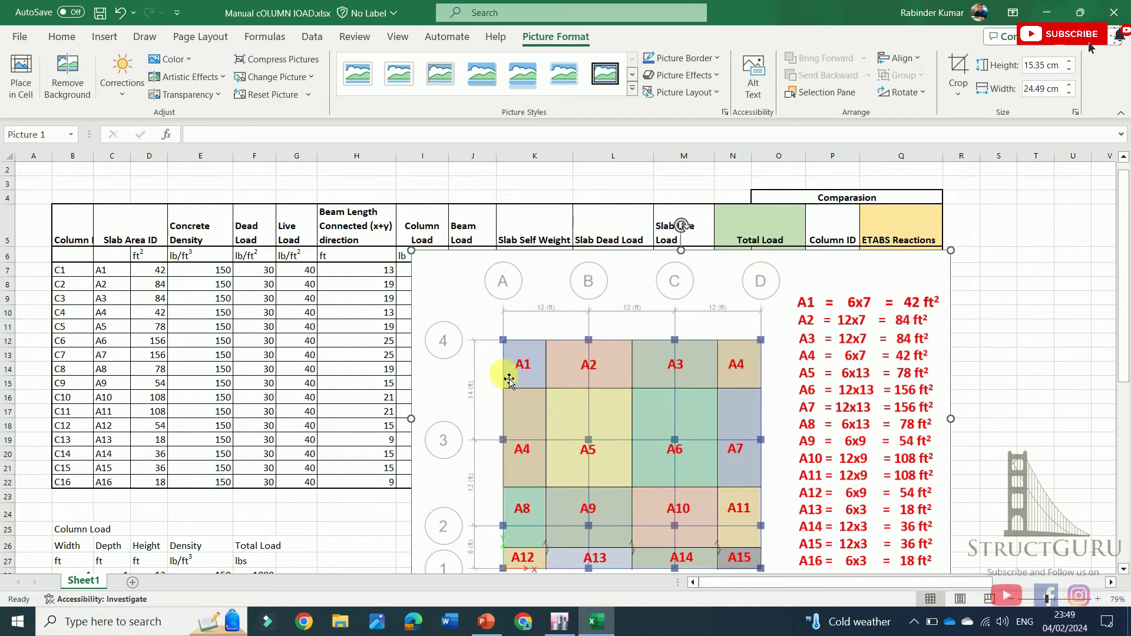
left_click(388, 274)
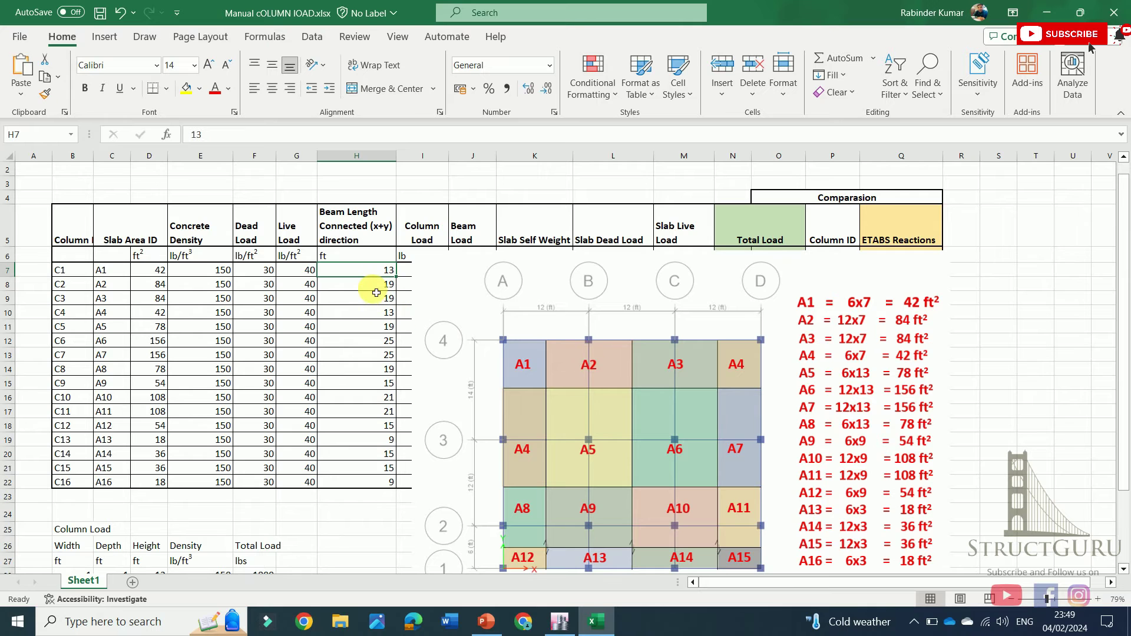
left_click_drag(714, 366, 638, 594)
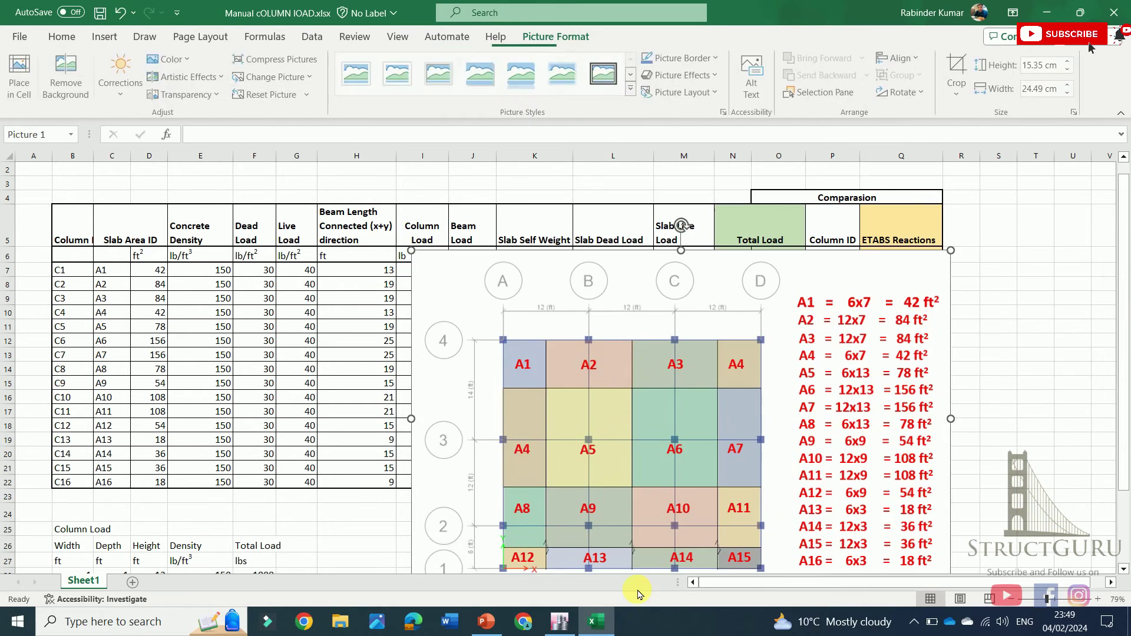
left_click_drag(643, 302, 566, 413)
scroll(547, 347, "up", 2)
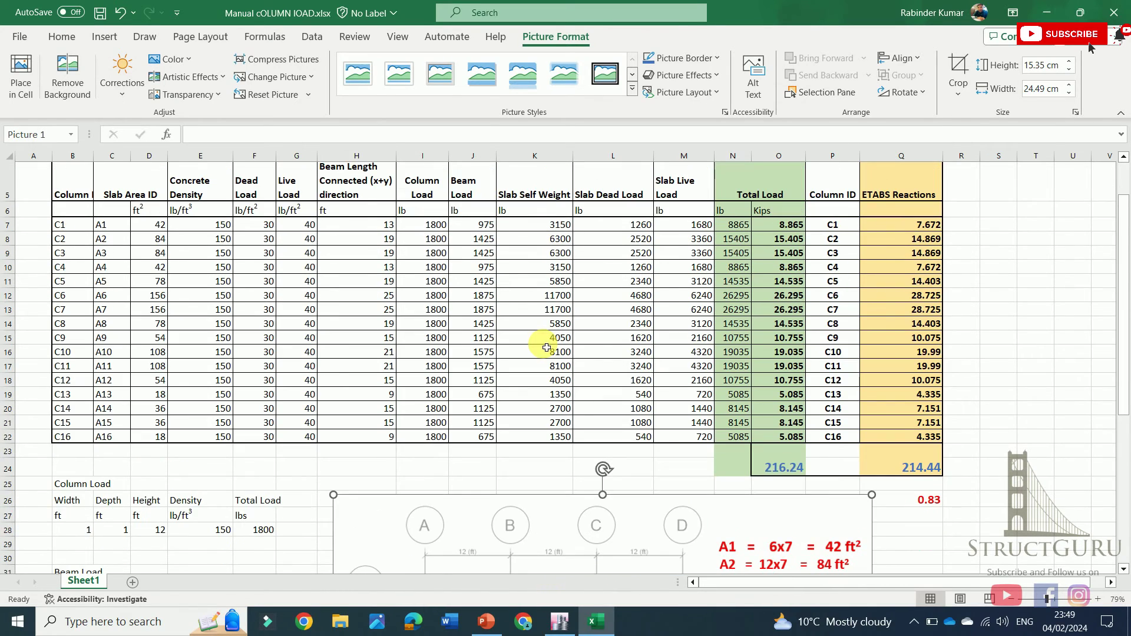
Step: Inspect C1's connected beam length and the width, density and total load formula in the Column Load calculation
left_click(392, 230)
scroll(436, 256, "down", 3)
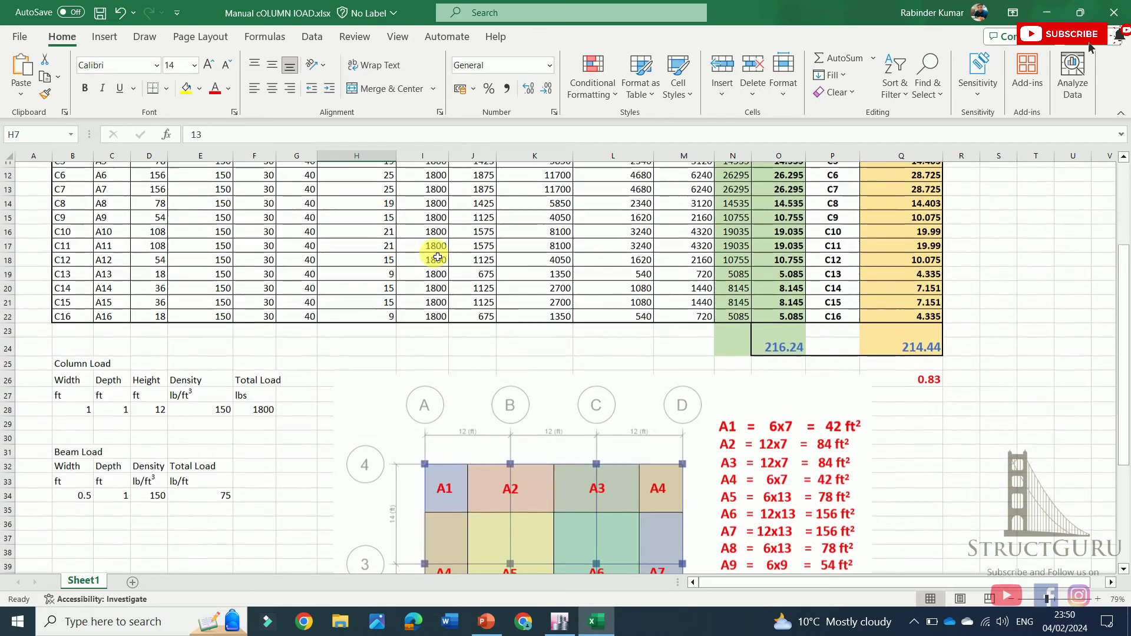
left_click(88, 418)
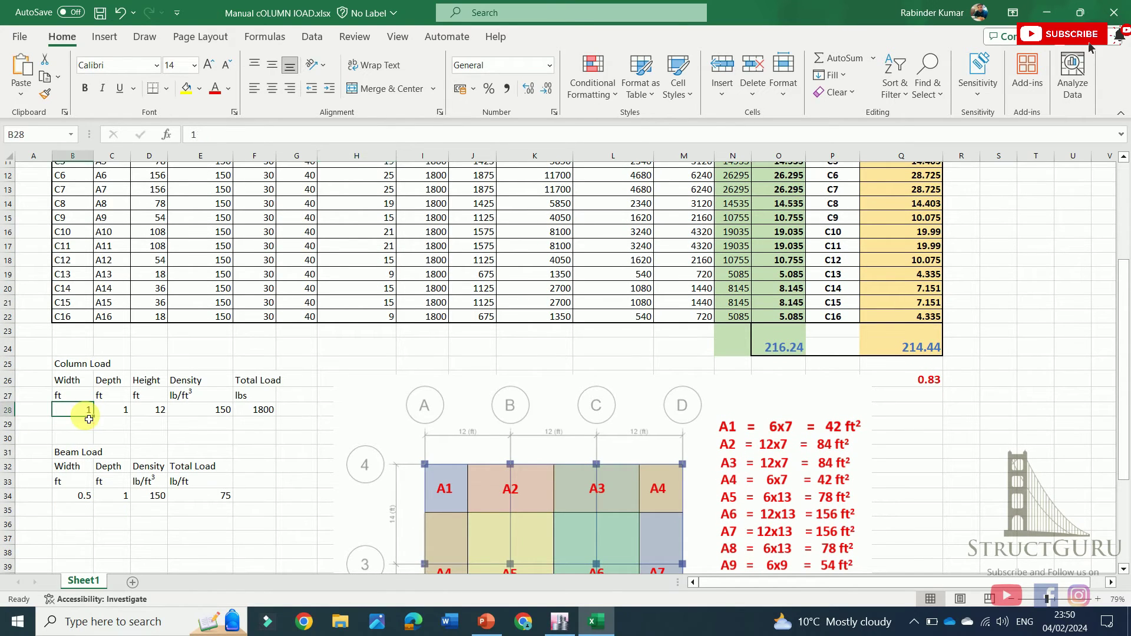
left_click(211, 413)
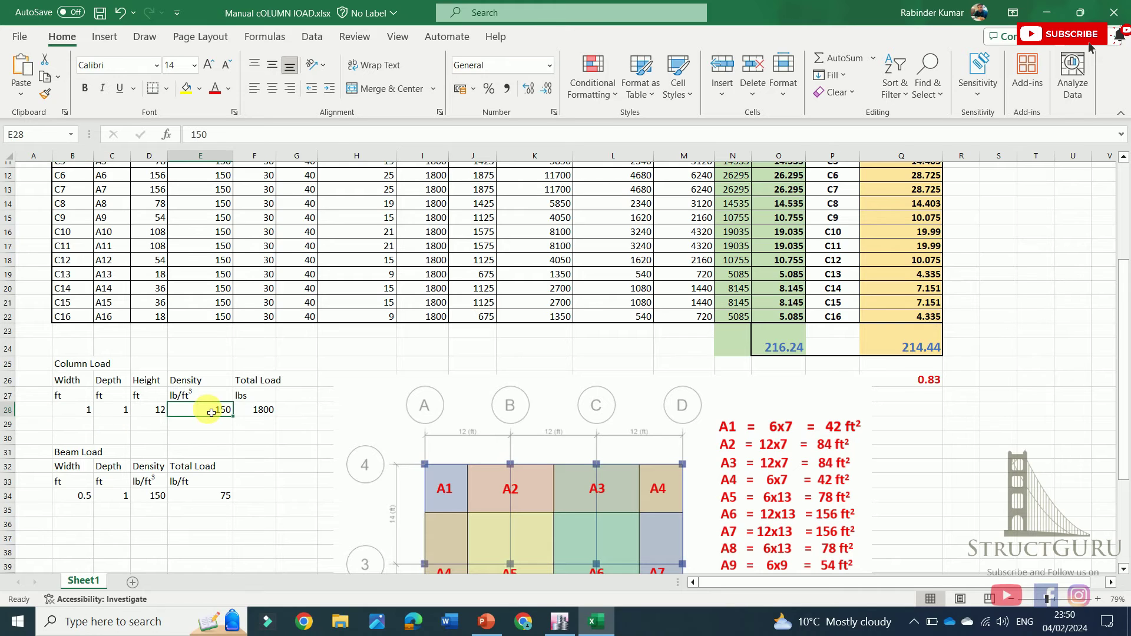
left_click(263, 410)
scroll(261, 412, "up", 4)
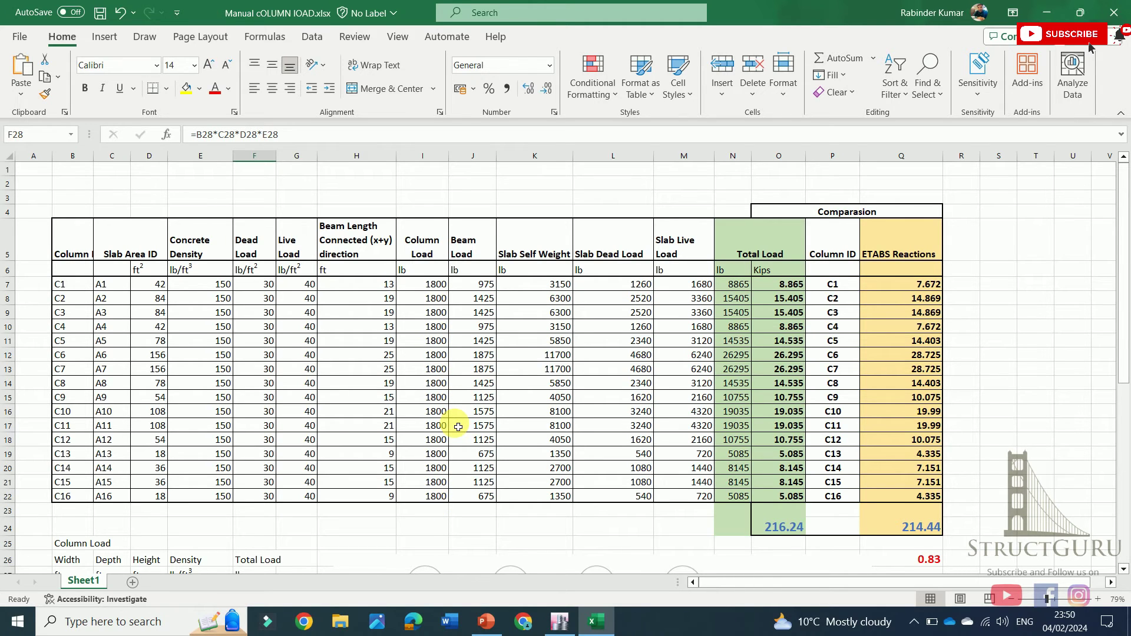
Step: Examine C1's beam load formula together with the width, depth, density and total load cells of the Beam Load calculation
left_click(377, 284)
left_click(475, 290)
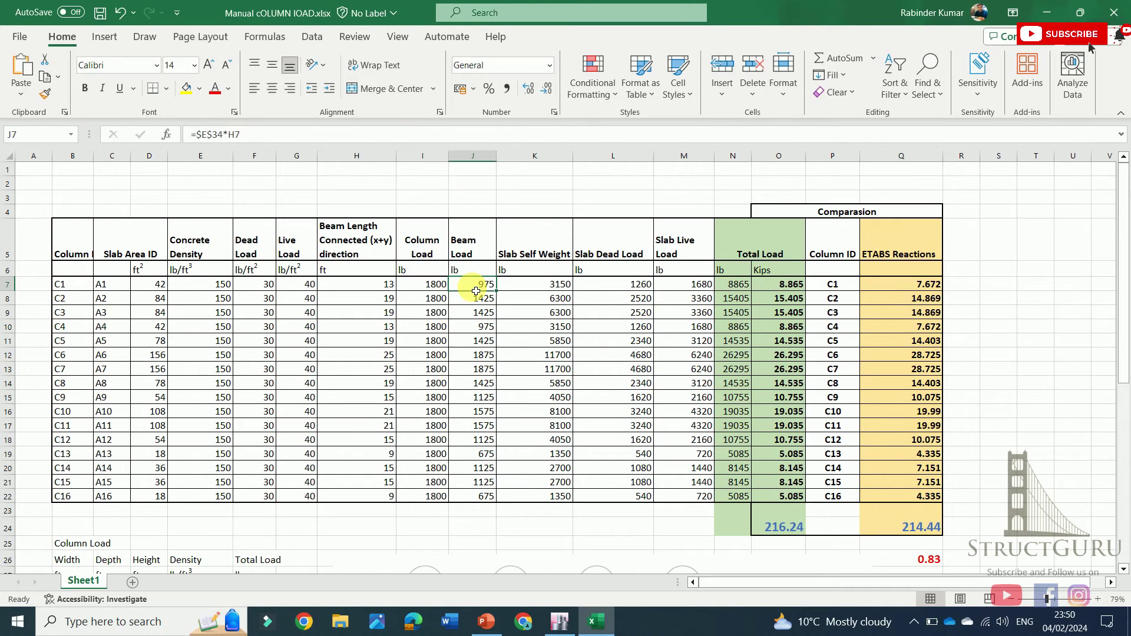
scroll(476, 290, "down", 4)
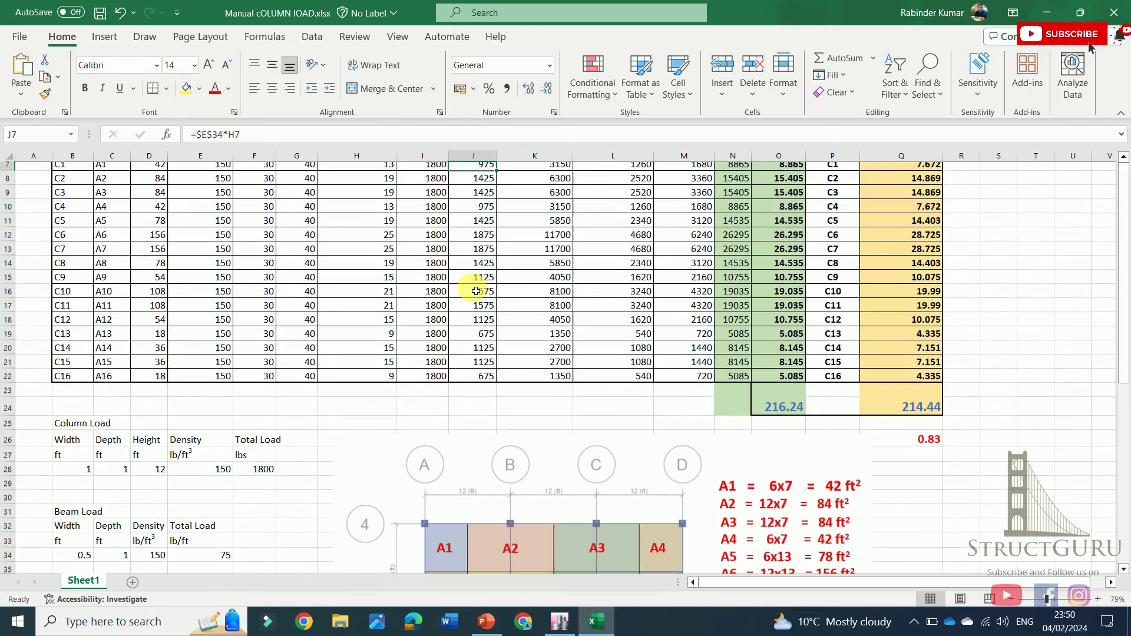
left_click(77, 463)
left_click(122, 462)
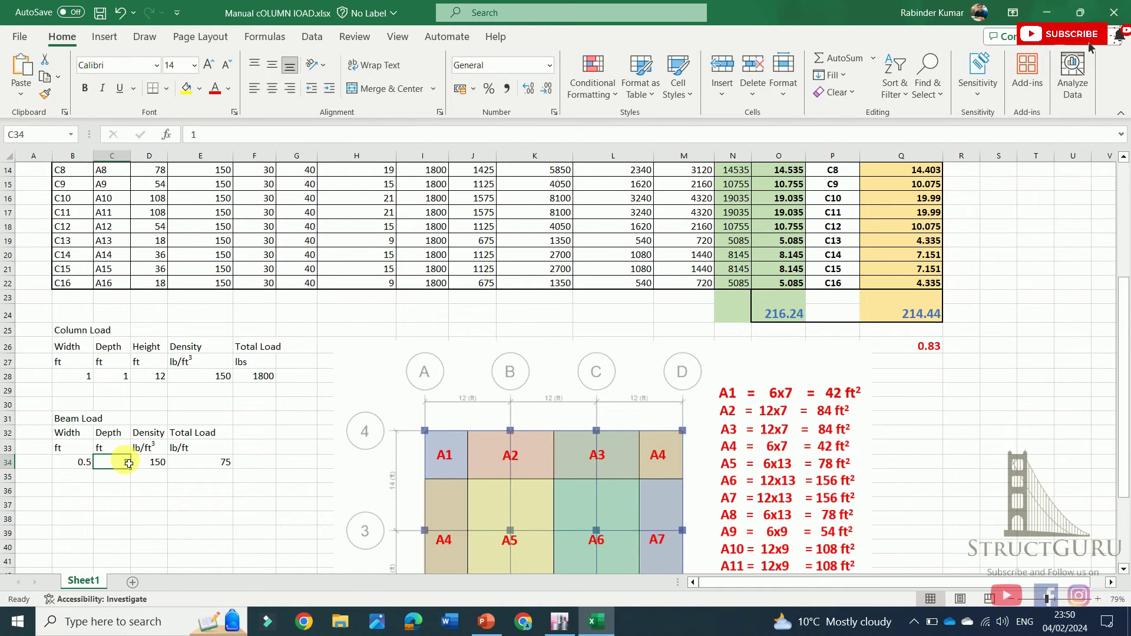
left_click(150, 462)
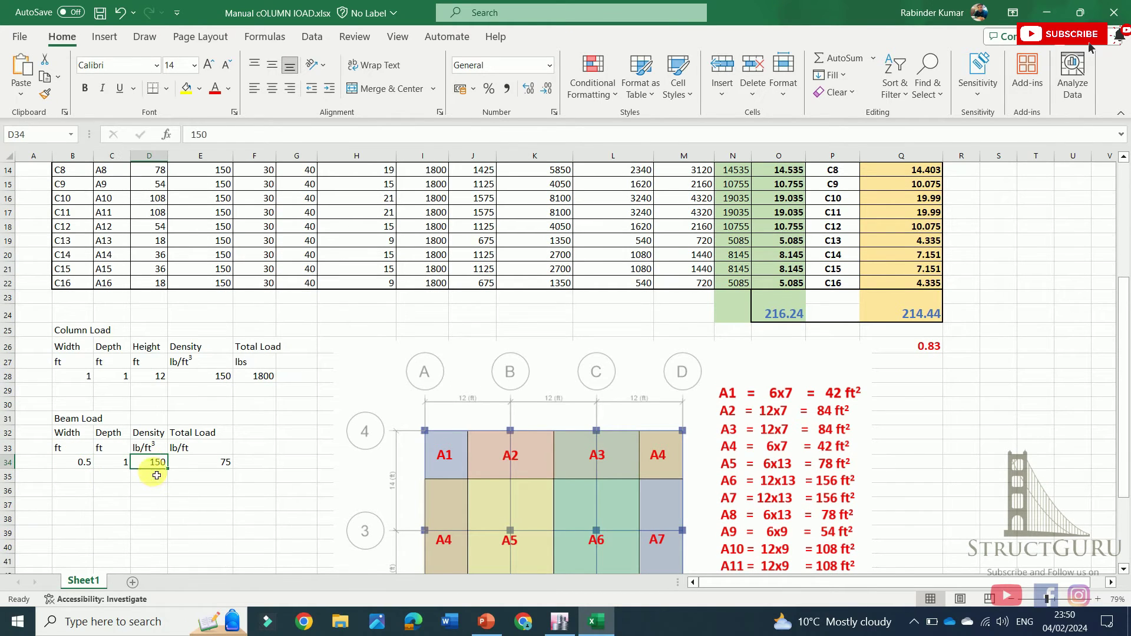
left_click(219, 461)
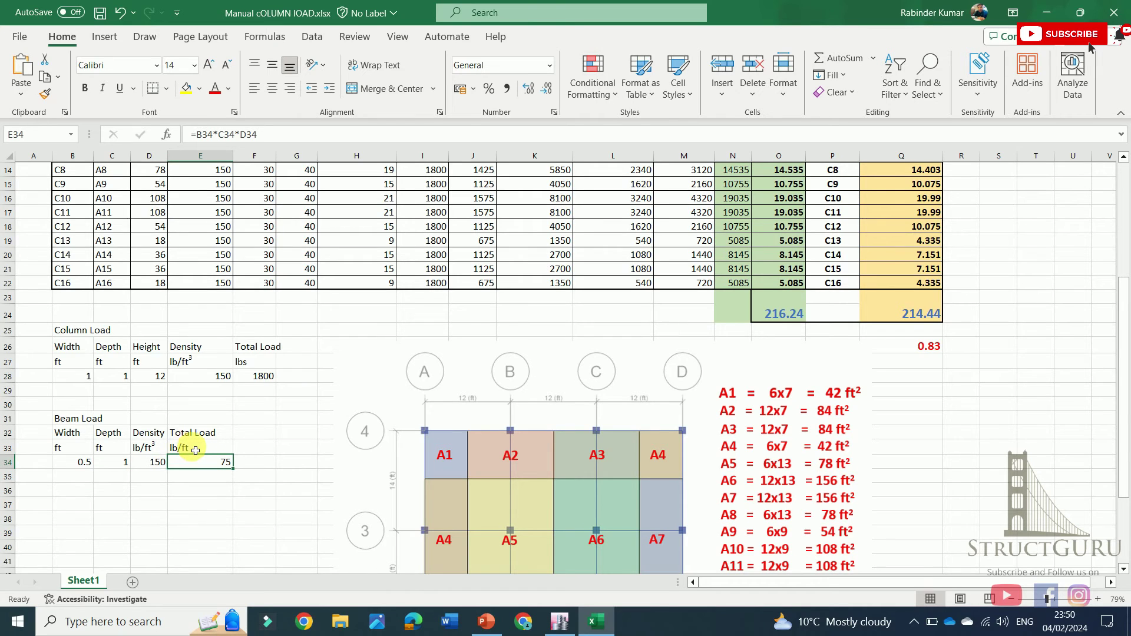
scroll(199, 451, "up", 4)
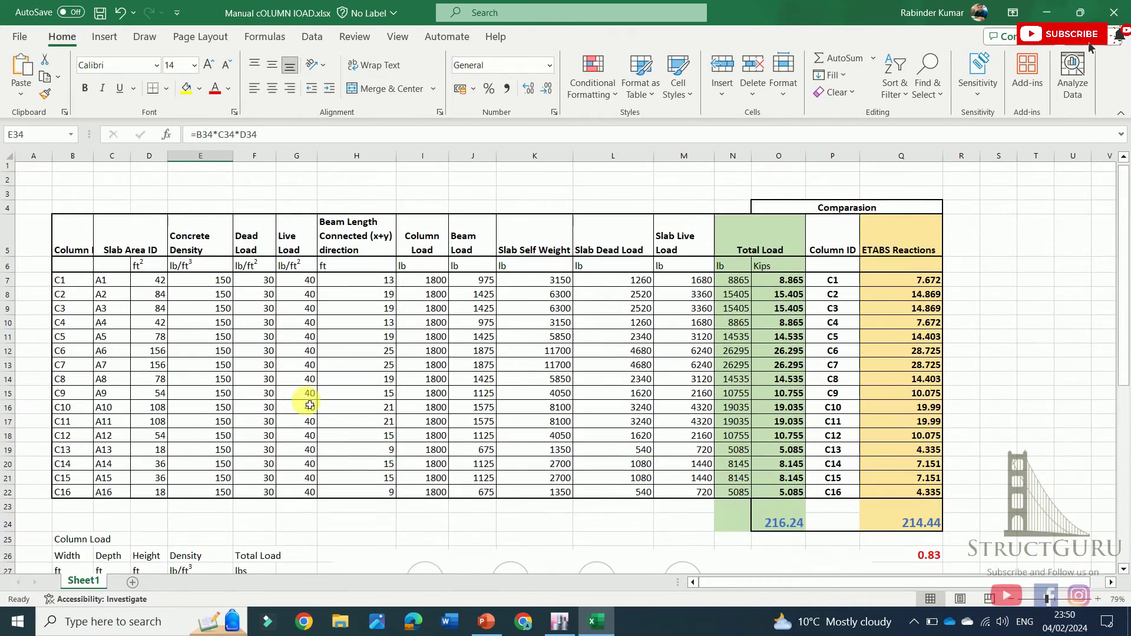
left_click(380, 279)
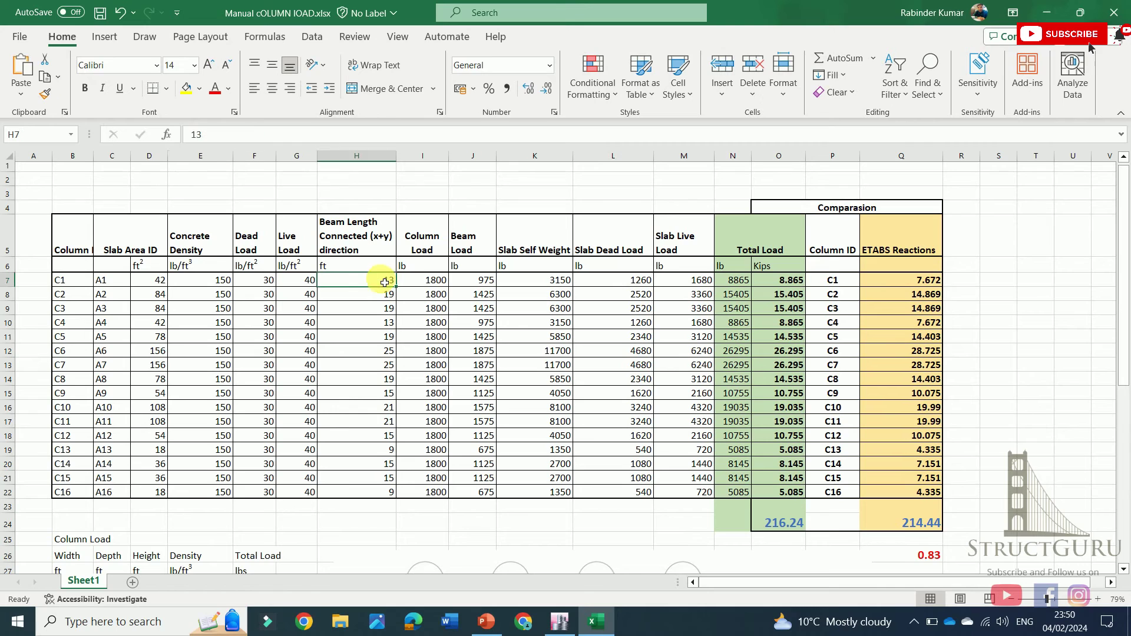
left_click(478, 281)
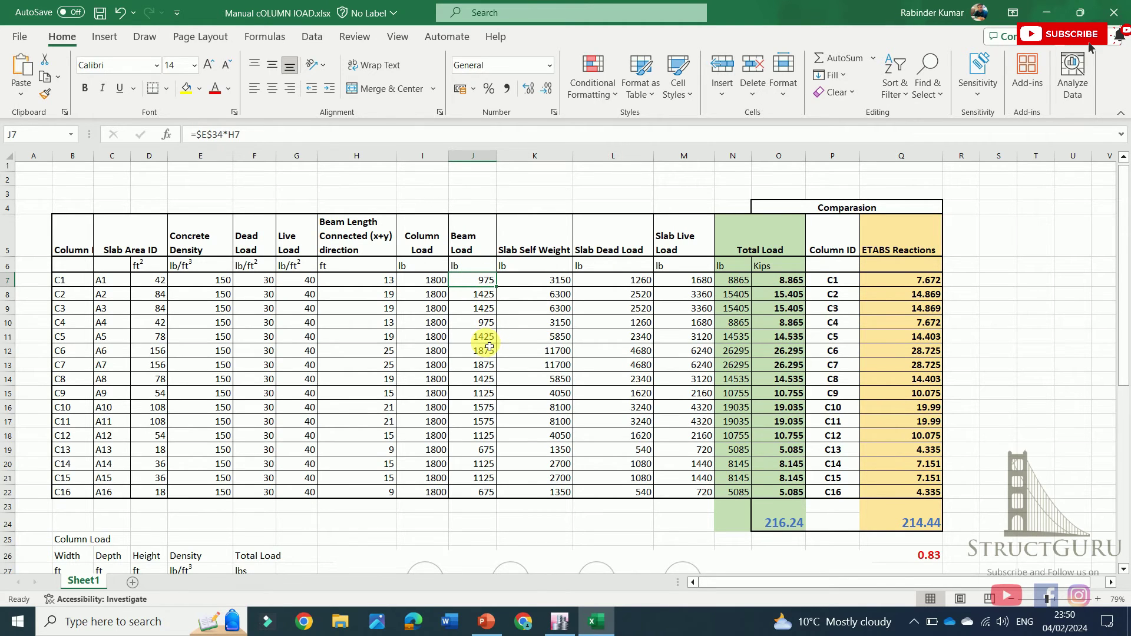
Step: Check C1's slab self weight formula =D7*E7*0.5 and fill it down the column to C16
left_click(559, 284)
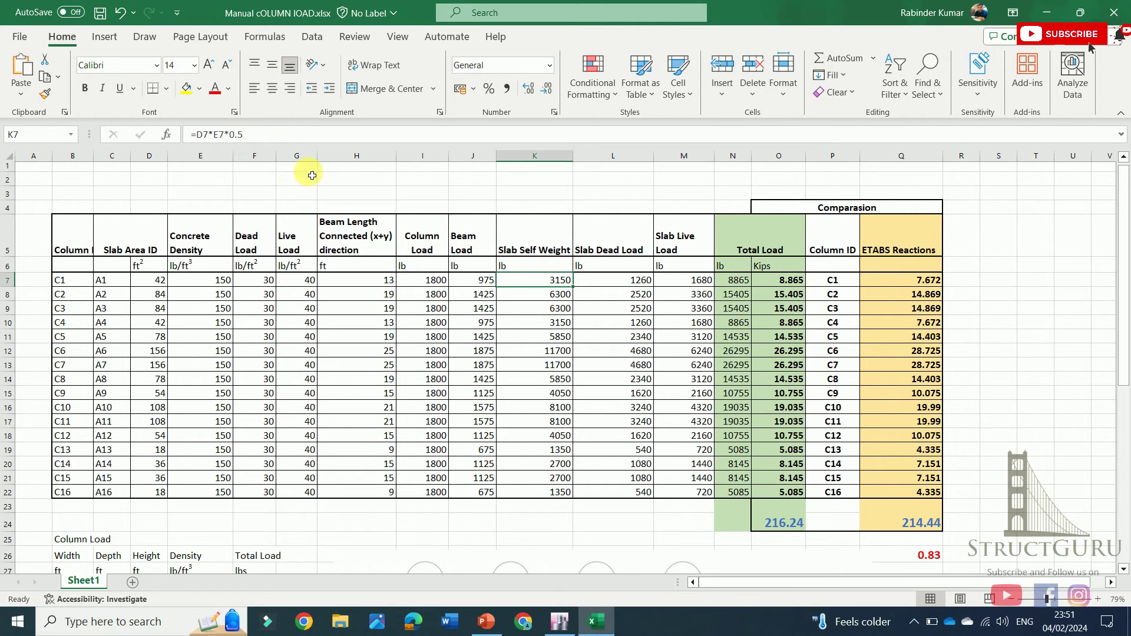
left_click(239, 135)
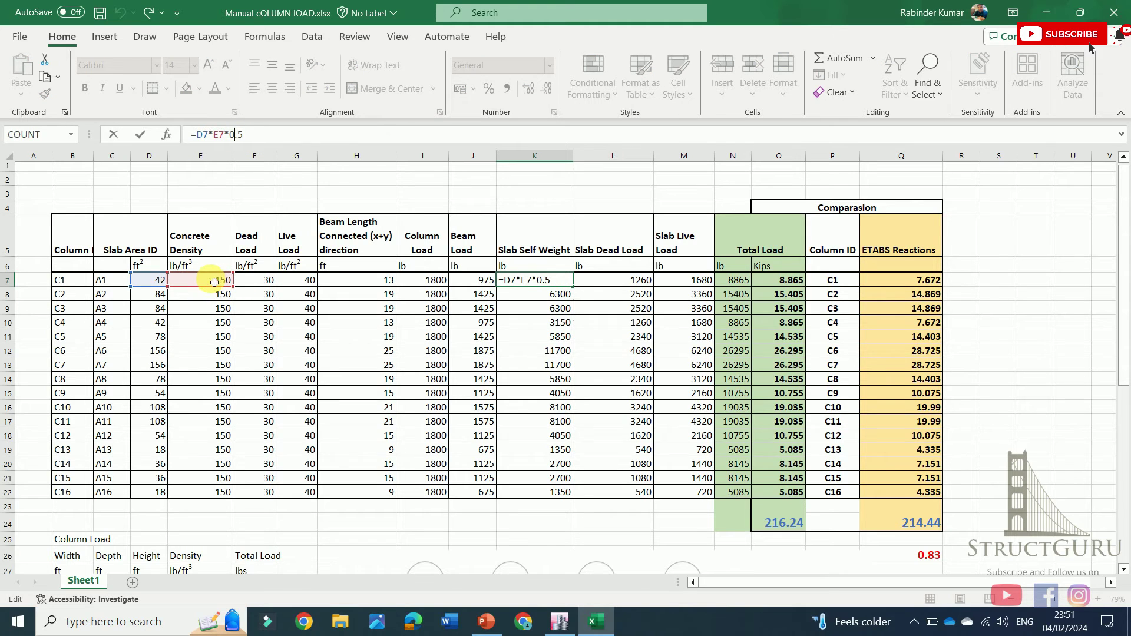
left_click(540, 285)
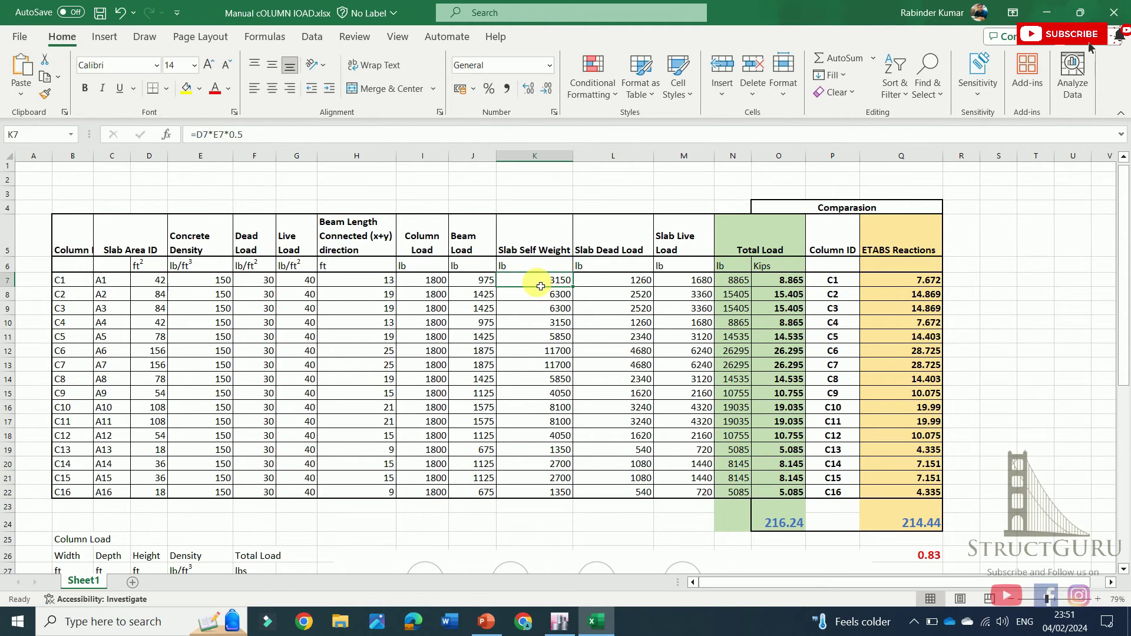
double_click(575, 289)
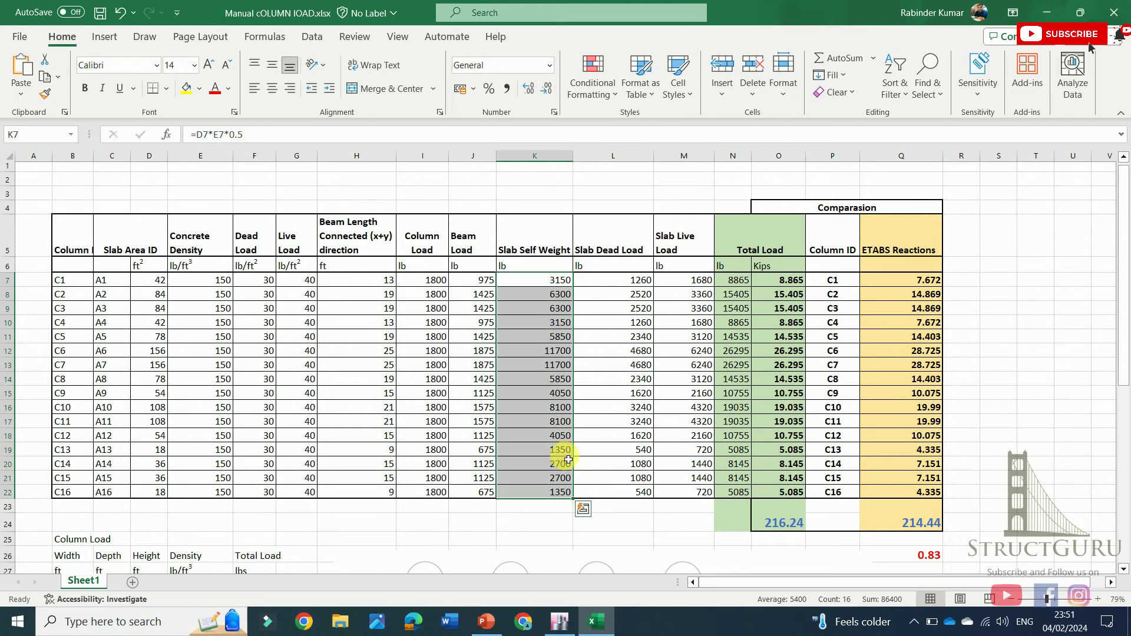
scroll(573, 430, "right", 1)
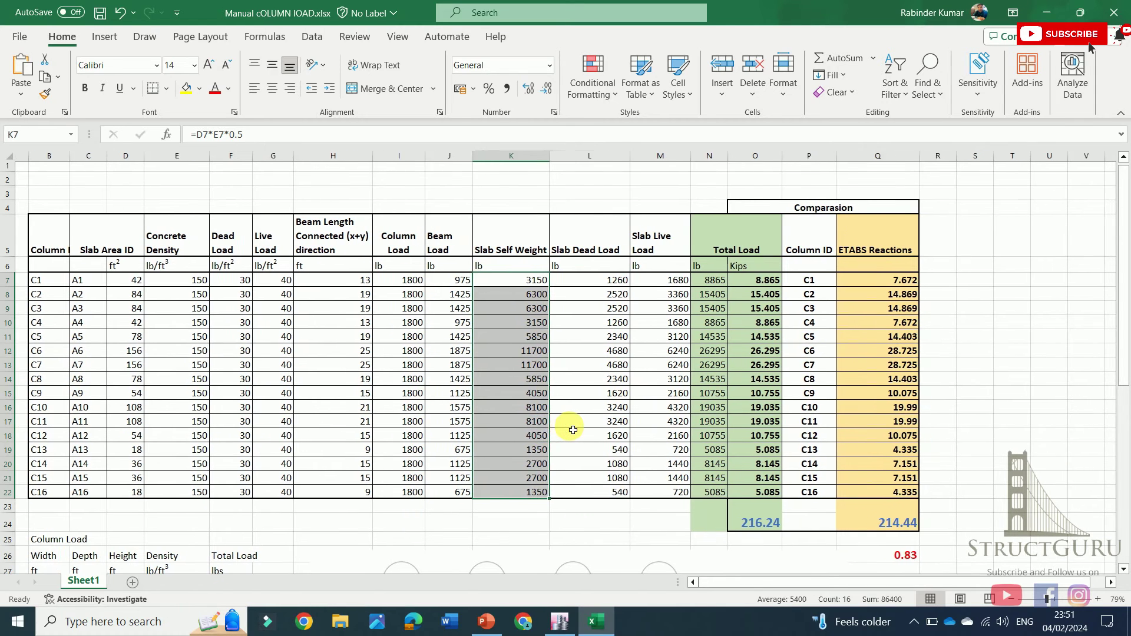
Step: Inspect C1's formulas for slab dead load, slab live load and total load in lb, including the cells they reference
left_click(609, 282)
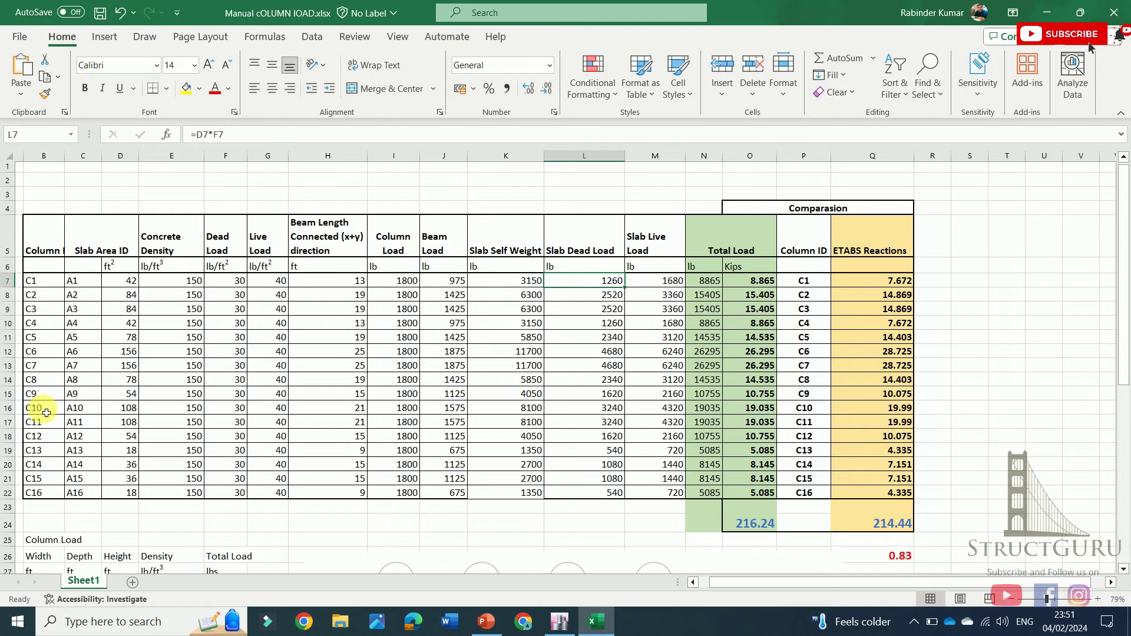
left_click(670, 286)
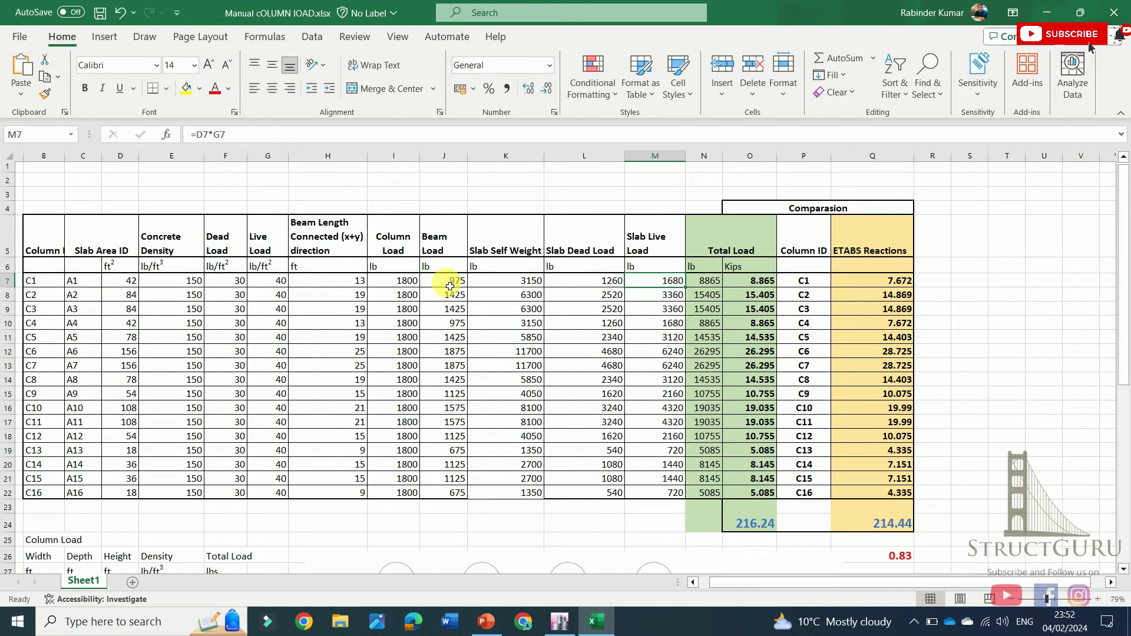
left_click(711, 282)
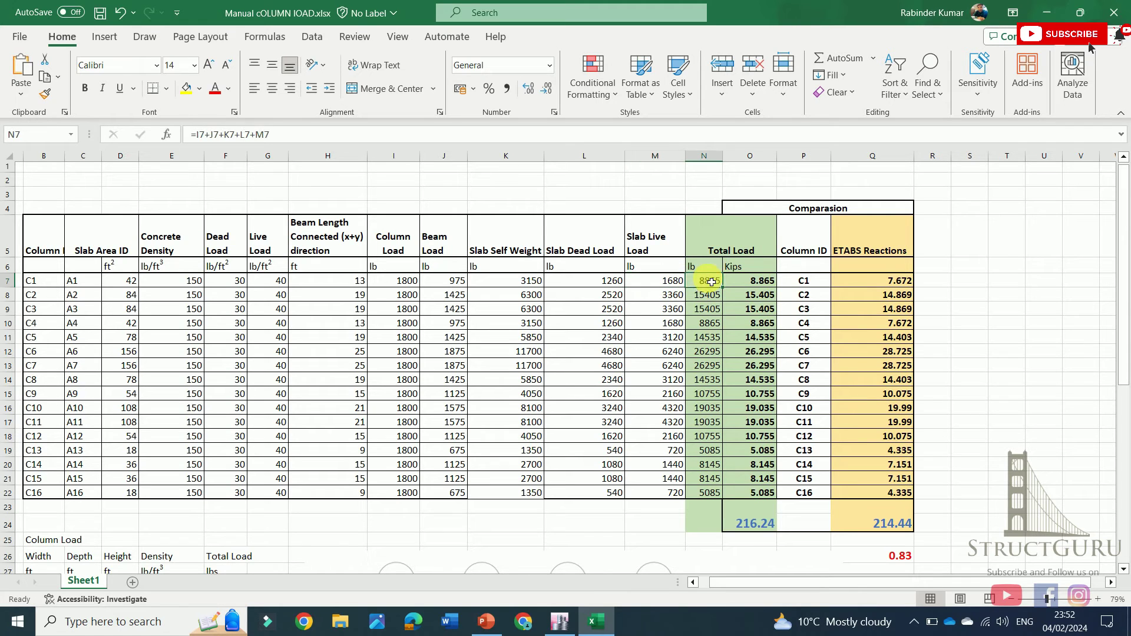
left_click(234, 134)
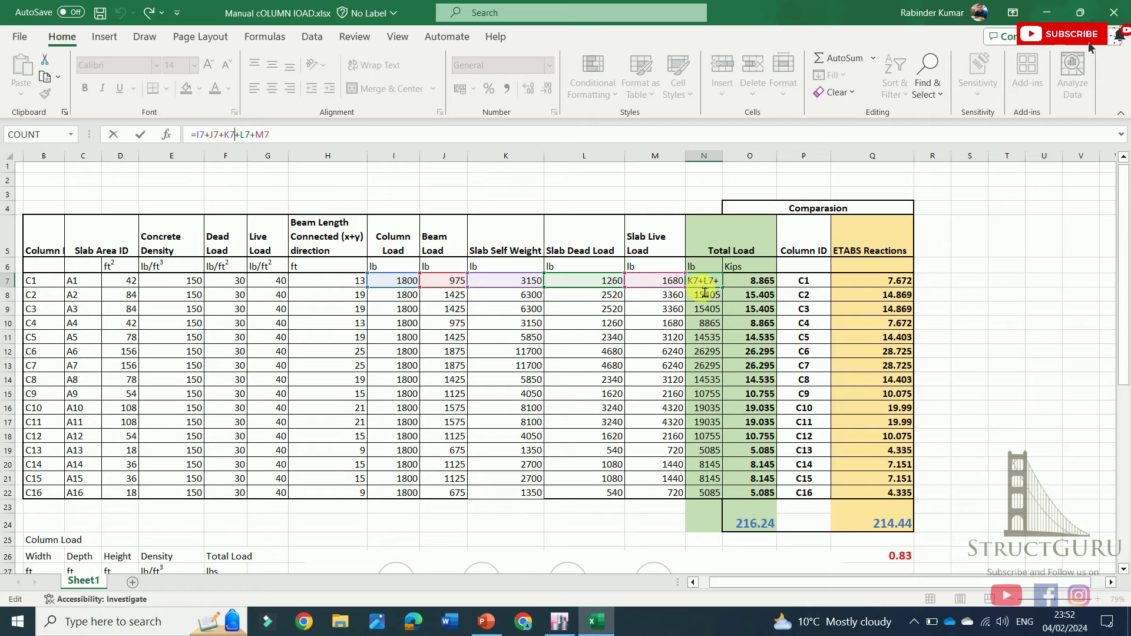
key("ctrl+Return")
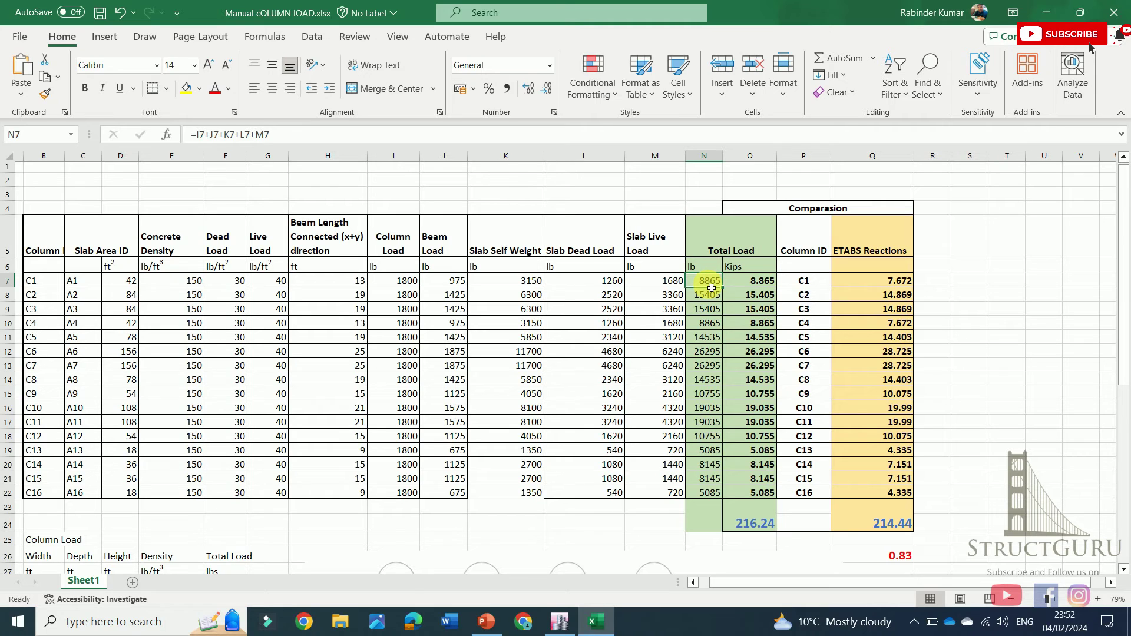
Step: Inspect C1's total load conversion to kips and its column ID reference in the comparison section
left_click(750, 285)
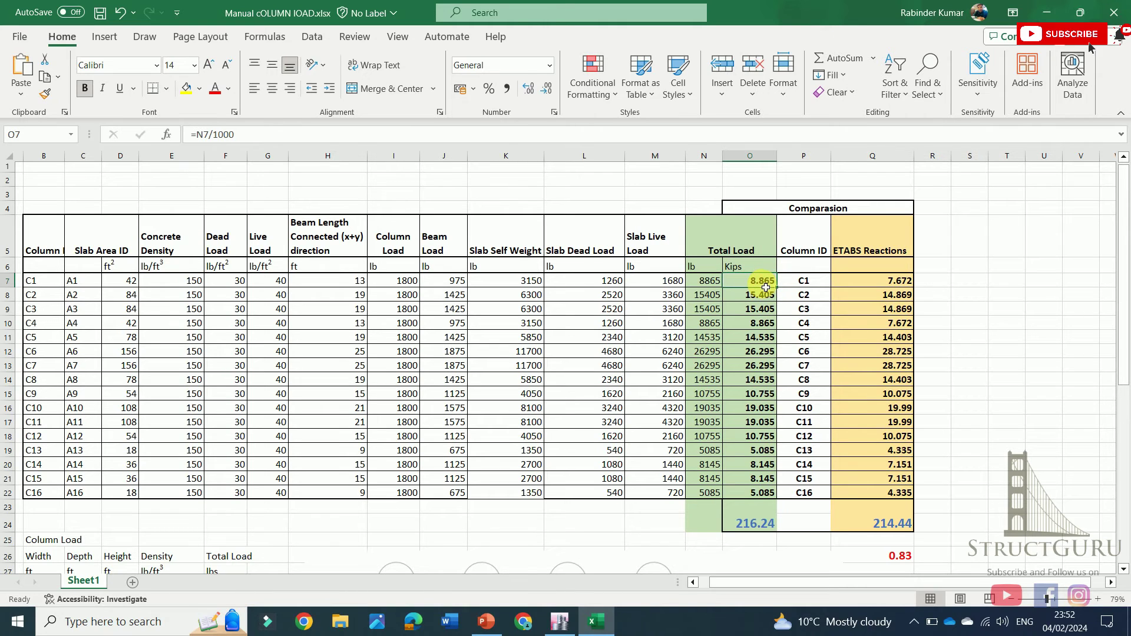
left_click(803, 285)
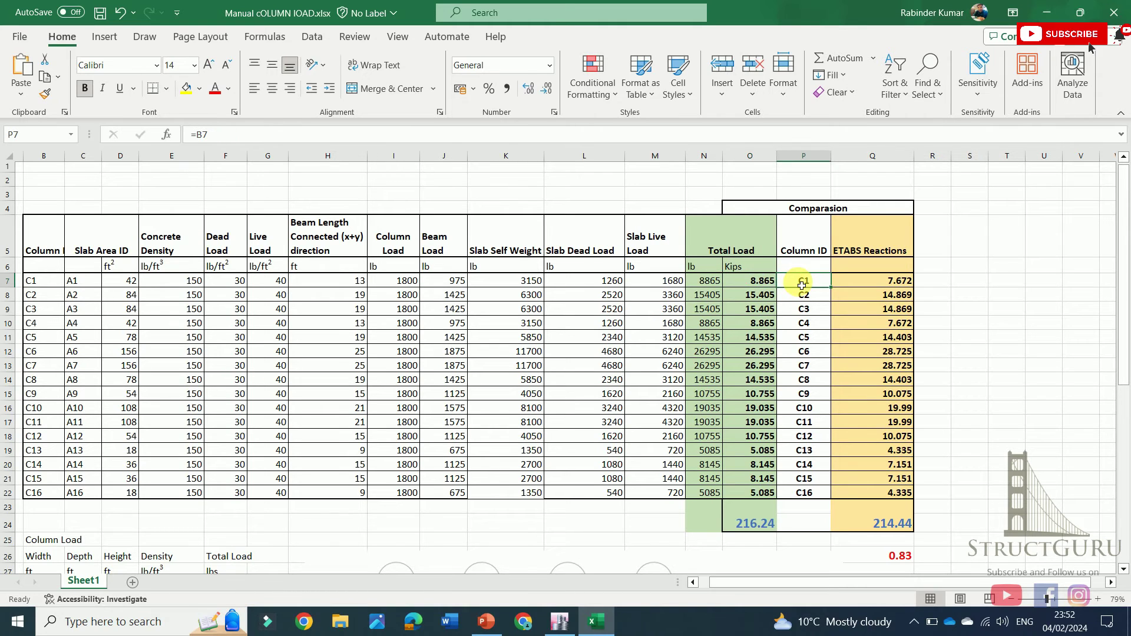
left_click(765, 286)
left_click(807, 285)
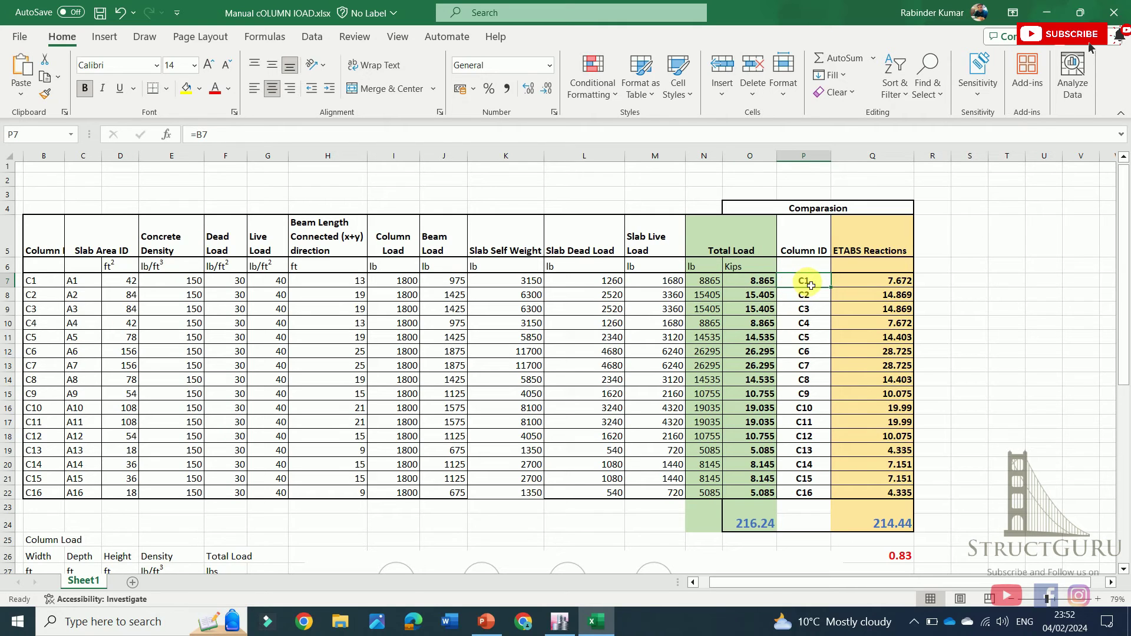
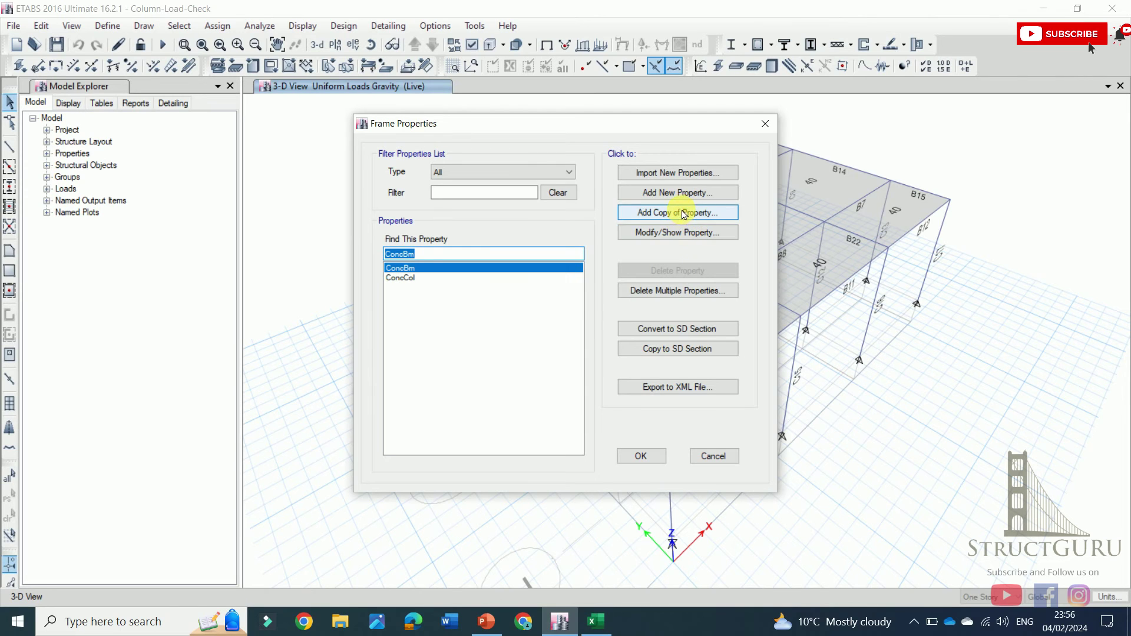
Step: In ETABS, show the frame section property data of ConcBm and of ConcCol
left_click(671, 231)
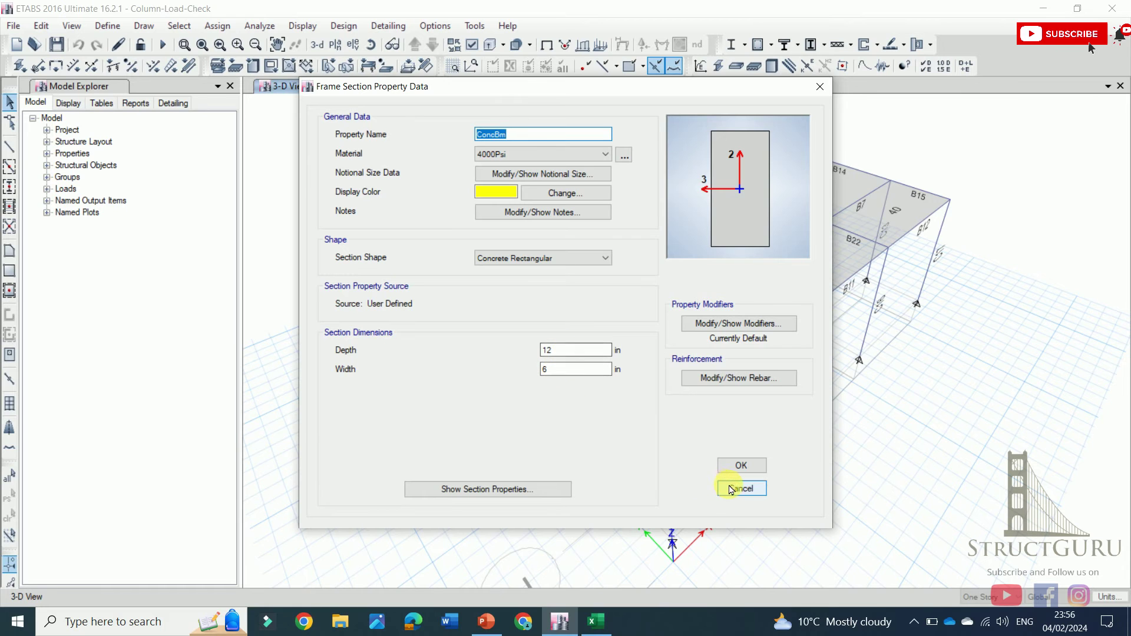
left_click(728, 489)
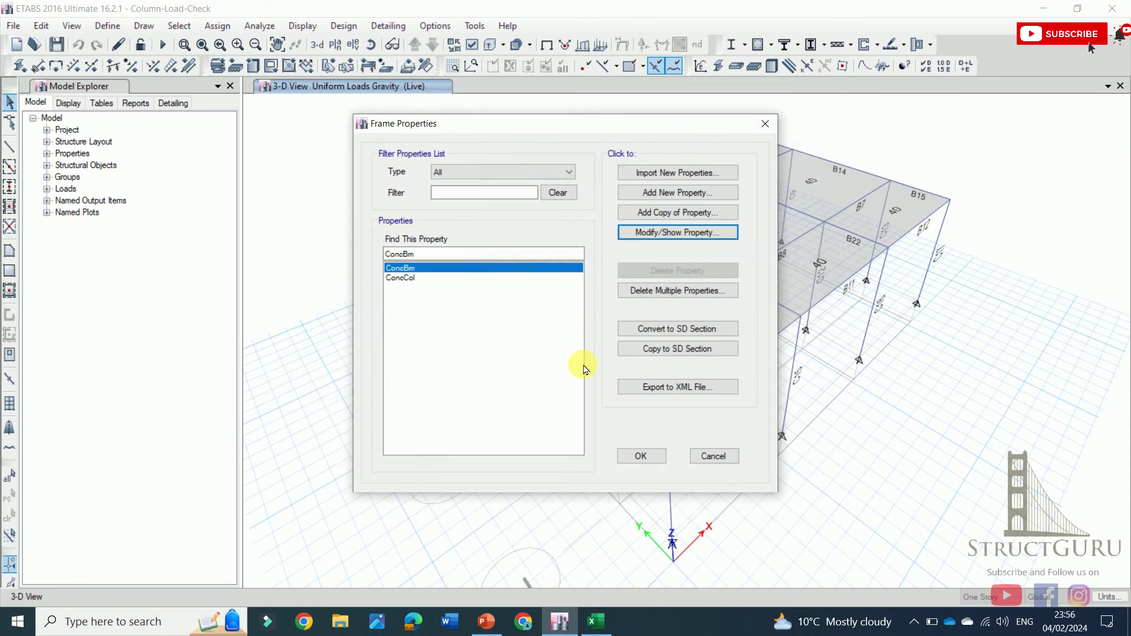
left_click(412, 278)
left_click(683, 230)
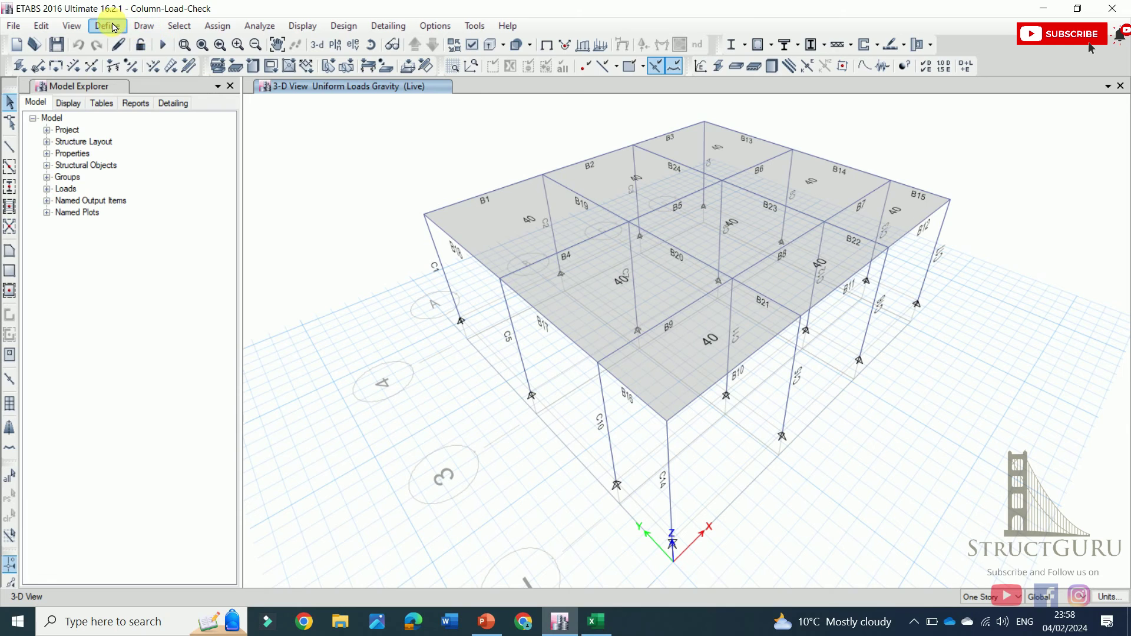
Step: Review the list of defined load combinations, from Comb1-Sdead to Comb4-Total Load, without changing any of them
left_click(108, 26)
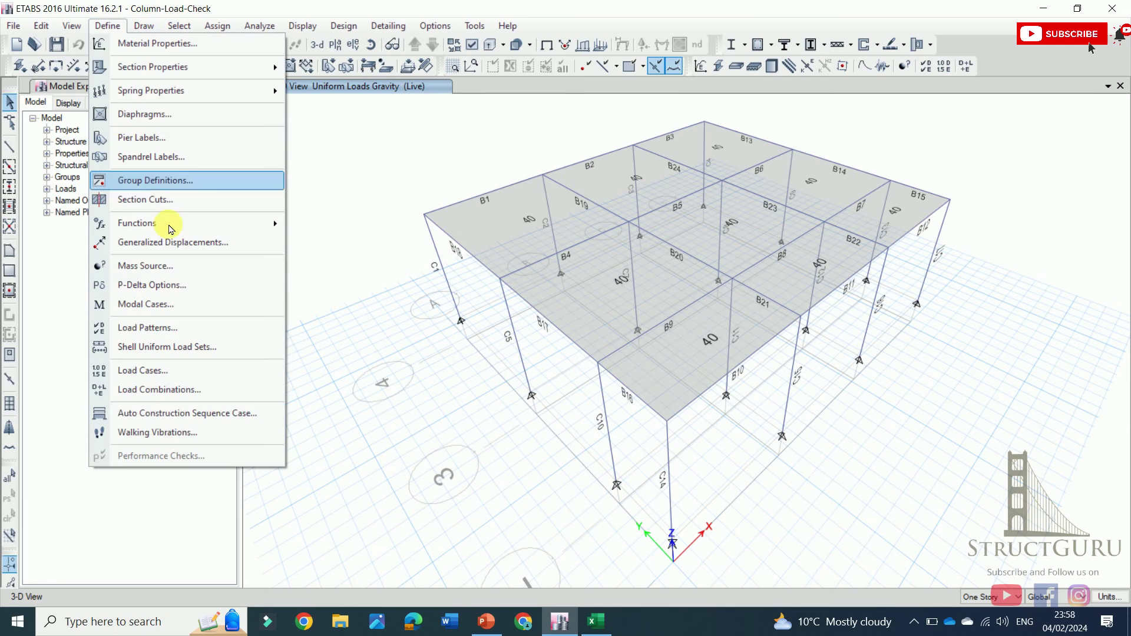
left_click(189, 404)
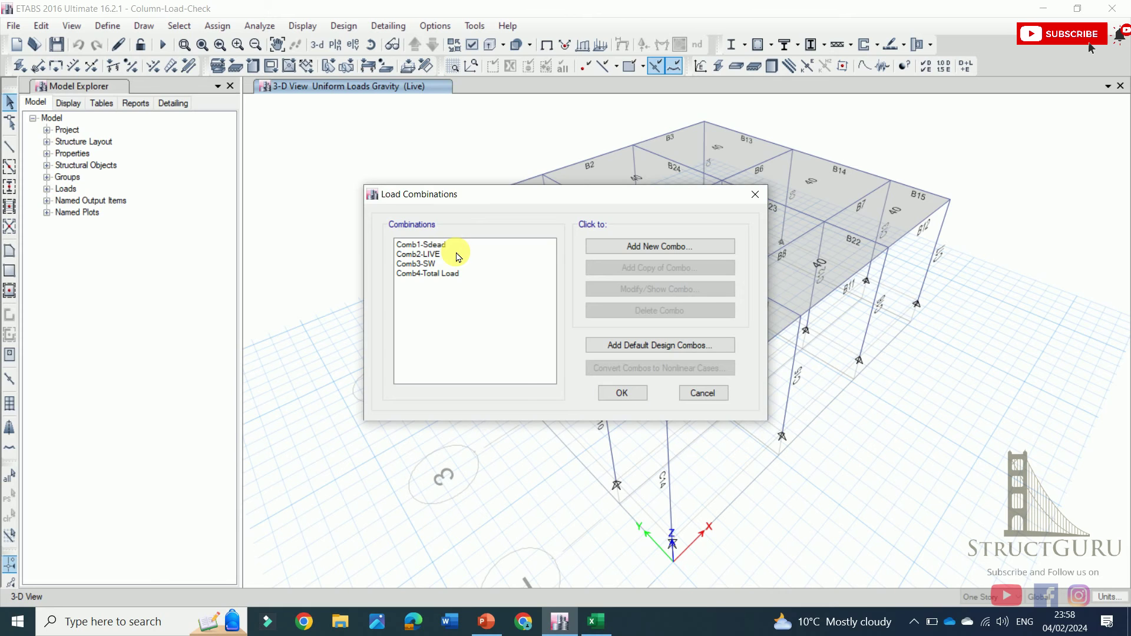
left_click(622, 392)
Step: Run the analysis and display the tabulated Fz support reactions for the Comb4-Total Load combination
left_click(164, 45)
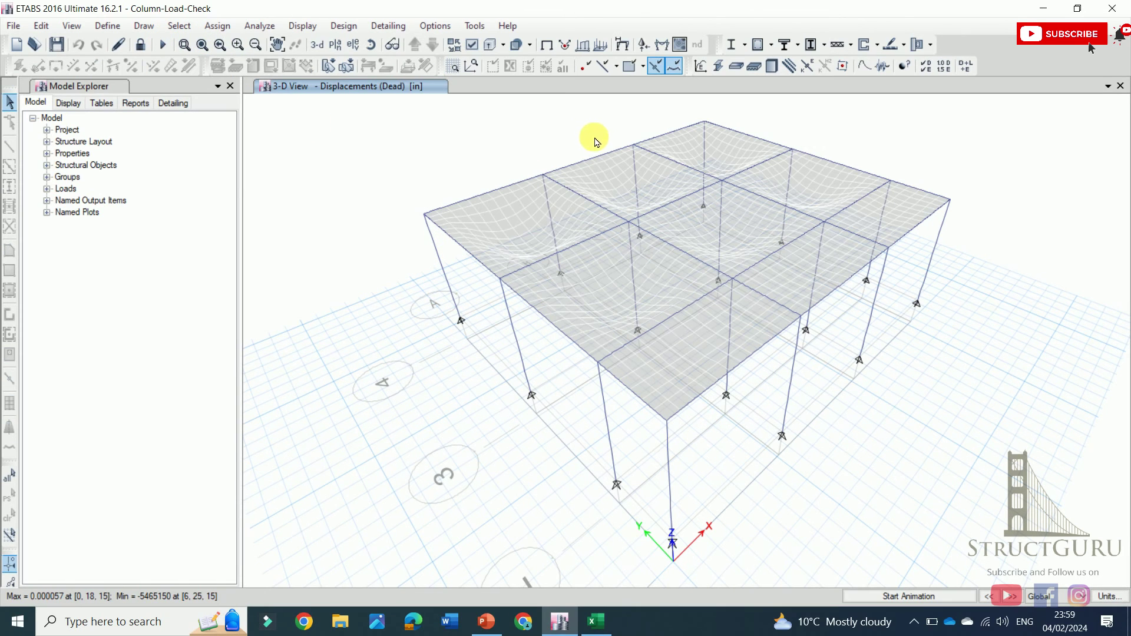
left_click(646, 47)
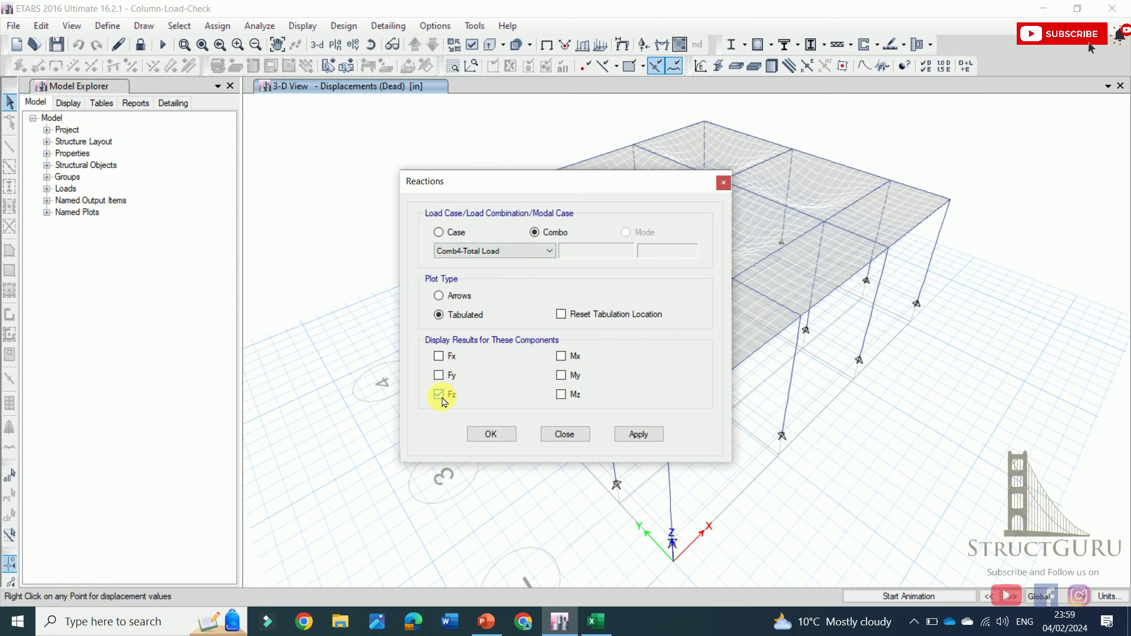
left_click(493, 434)
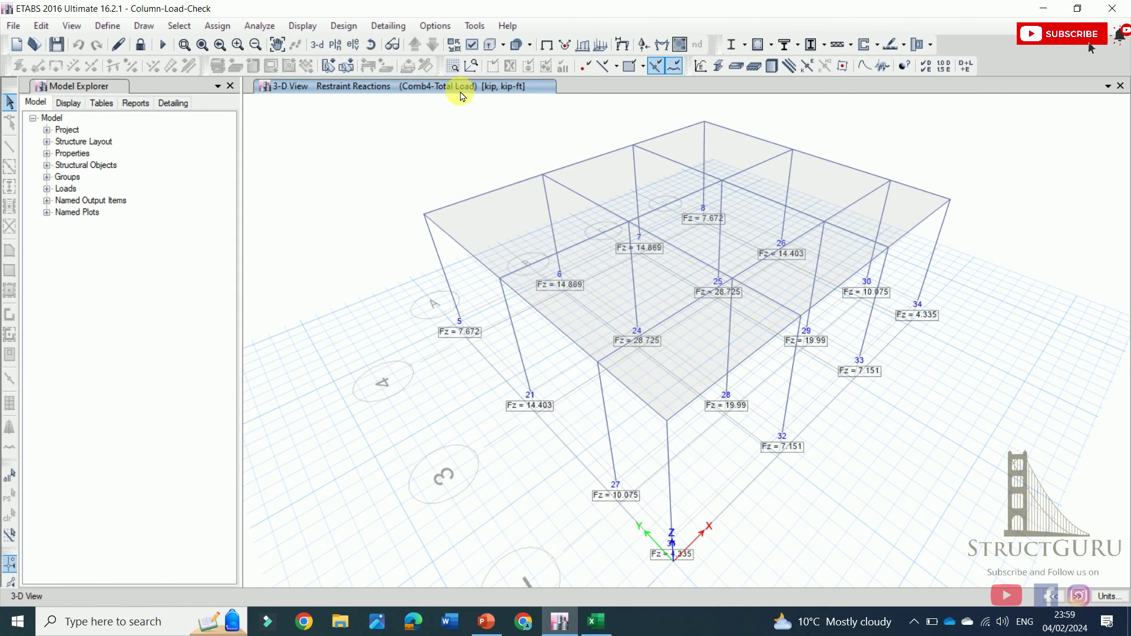
Step: Show the reactions in plan, opening the Base plan view and moving up one level to Story1
left_click(335, 44)
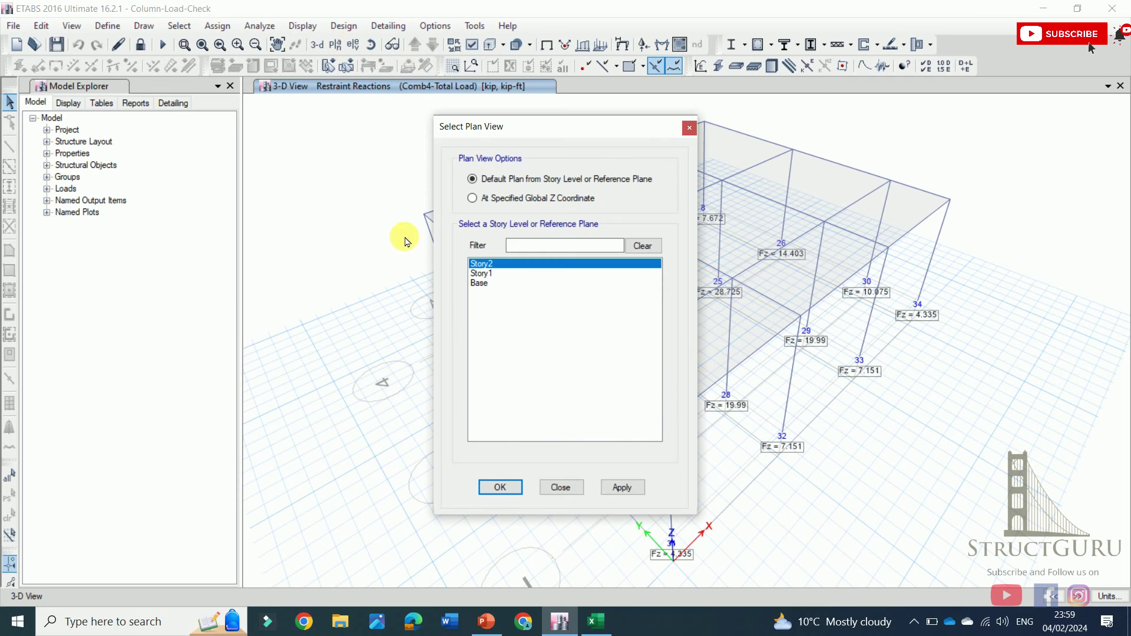
left_click(482, 283)
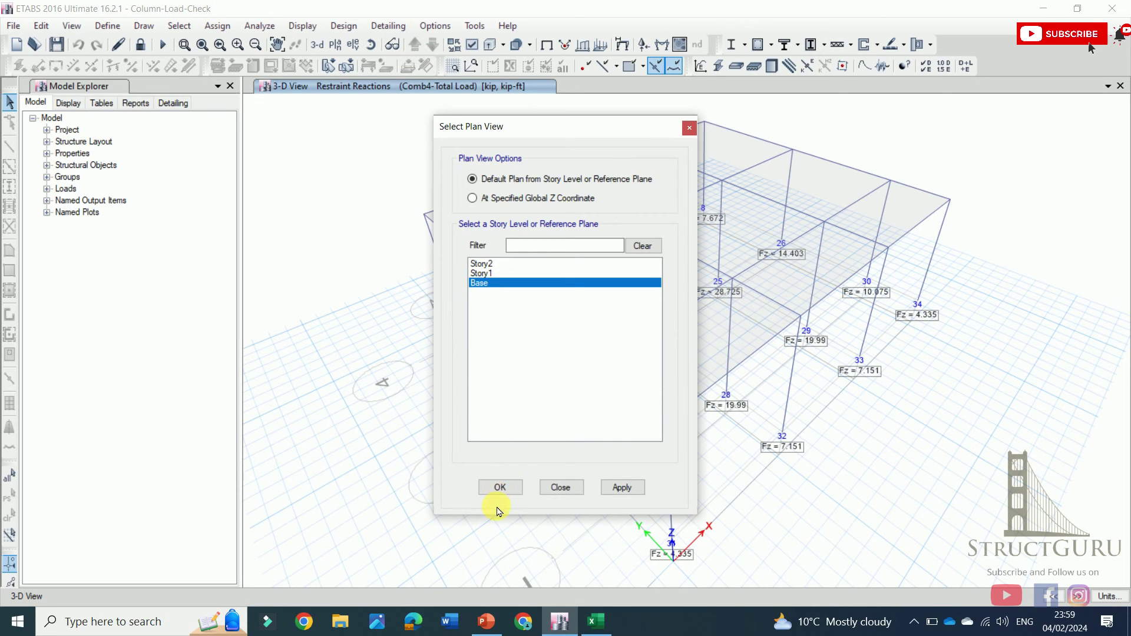
left_click(501, 488)
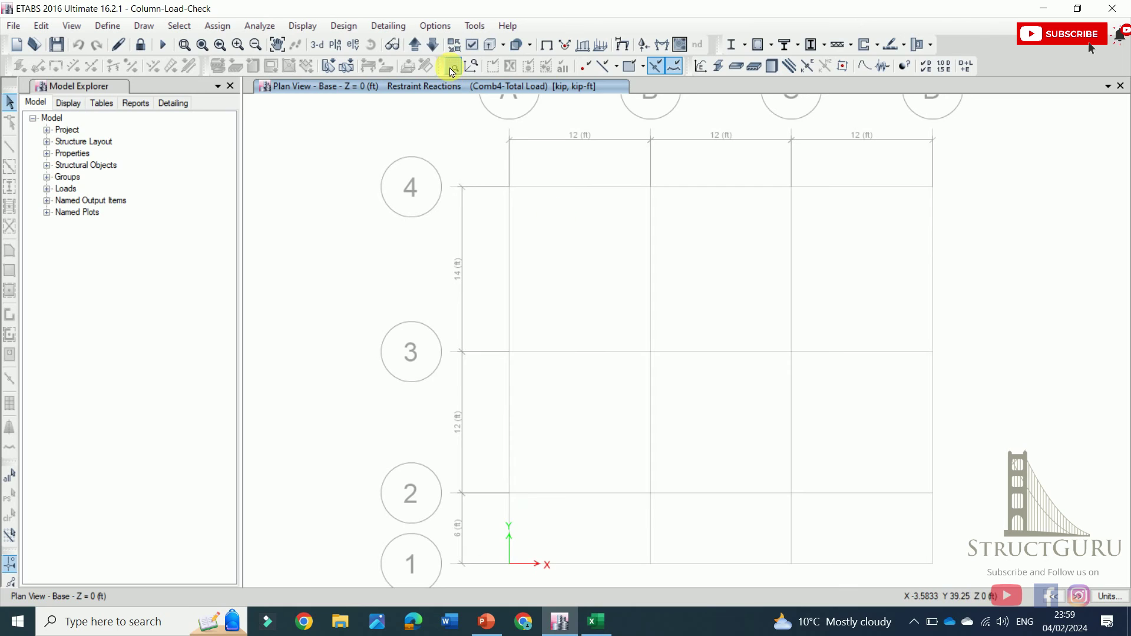
left_click(416, 44)
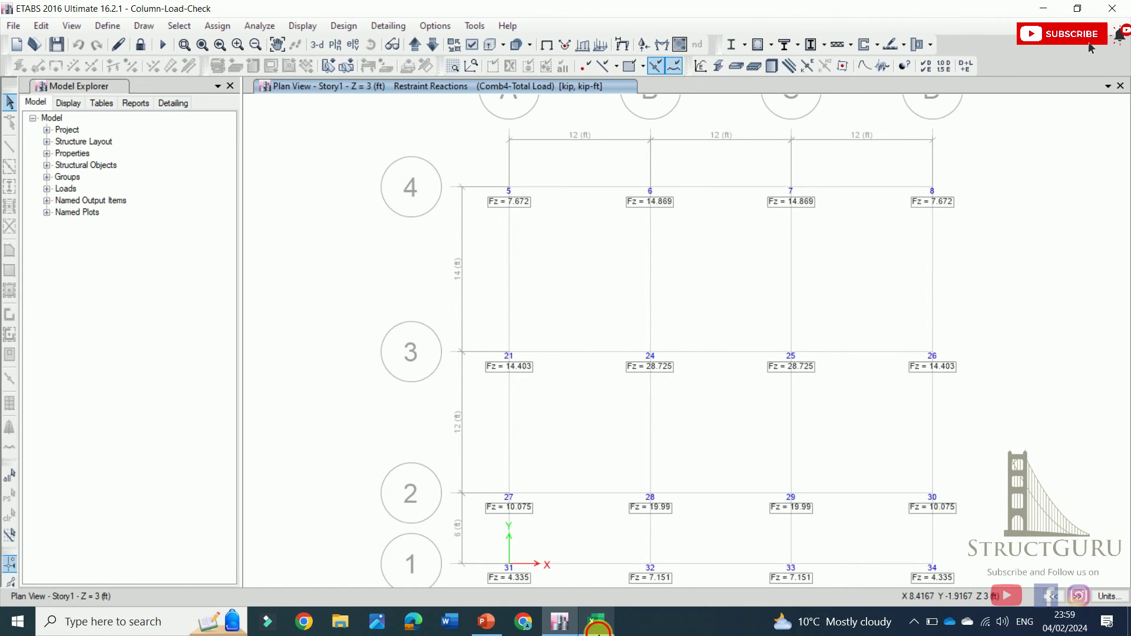
Step: Switch to Excel and arrange the load workbook side by side with the ETABS window
left_click(596, 621)
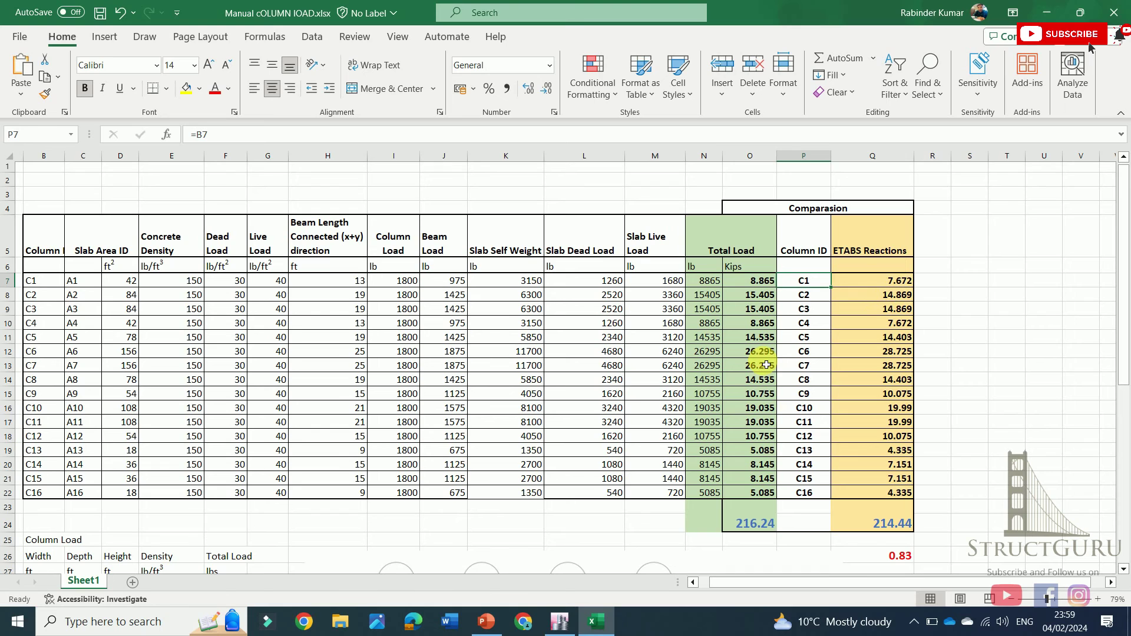
key("super+Left")
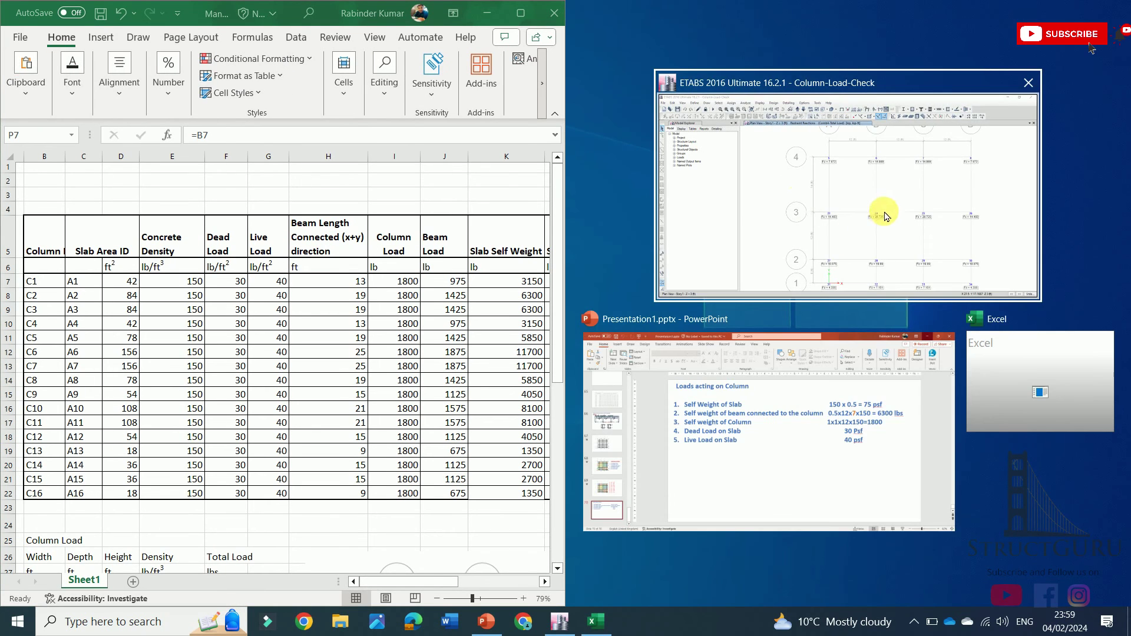
left_click(799, 205)
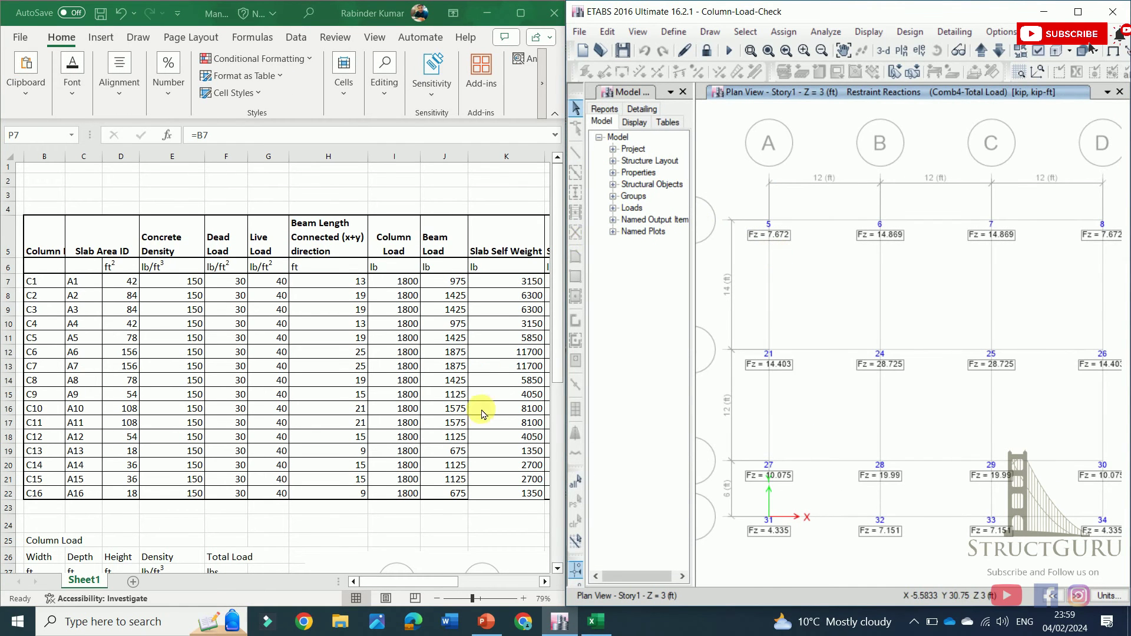
Step: Compare the manual kips totals of C1, C2 and C6 in the worksheet with the ETABS plan reactions
scroll(404, 364, "right", 5)
left_click(357, 282)
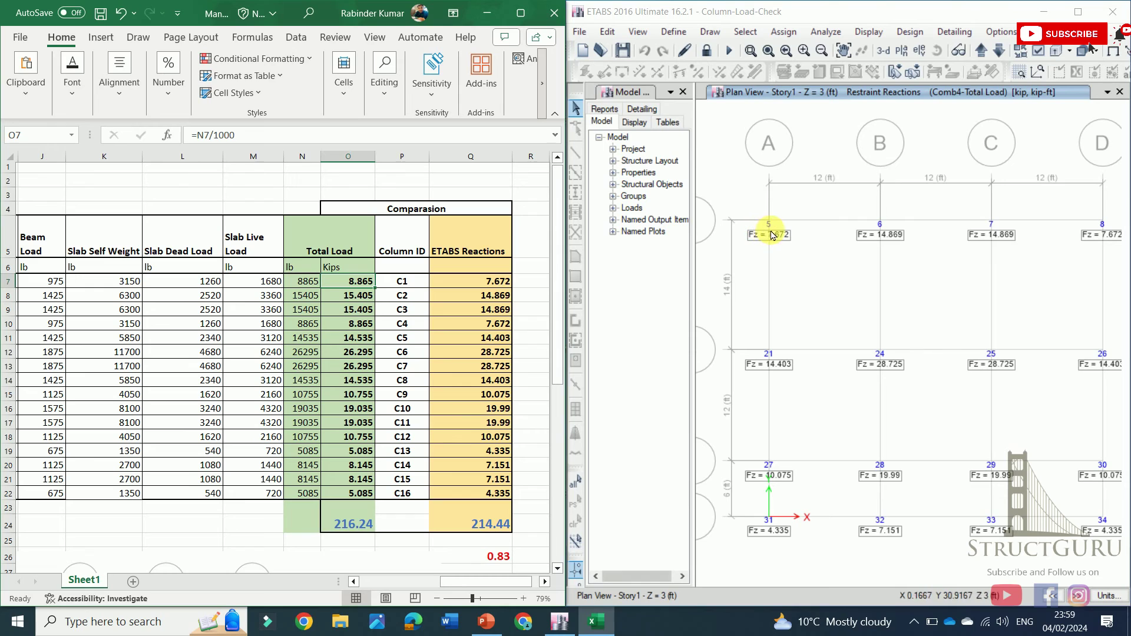
left_click(504, 284)
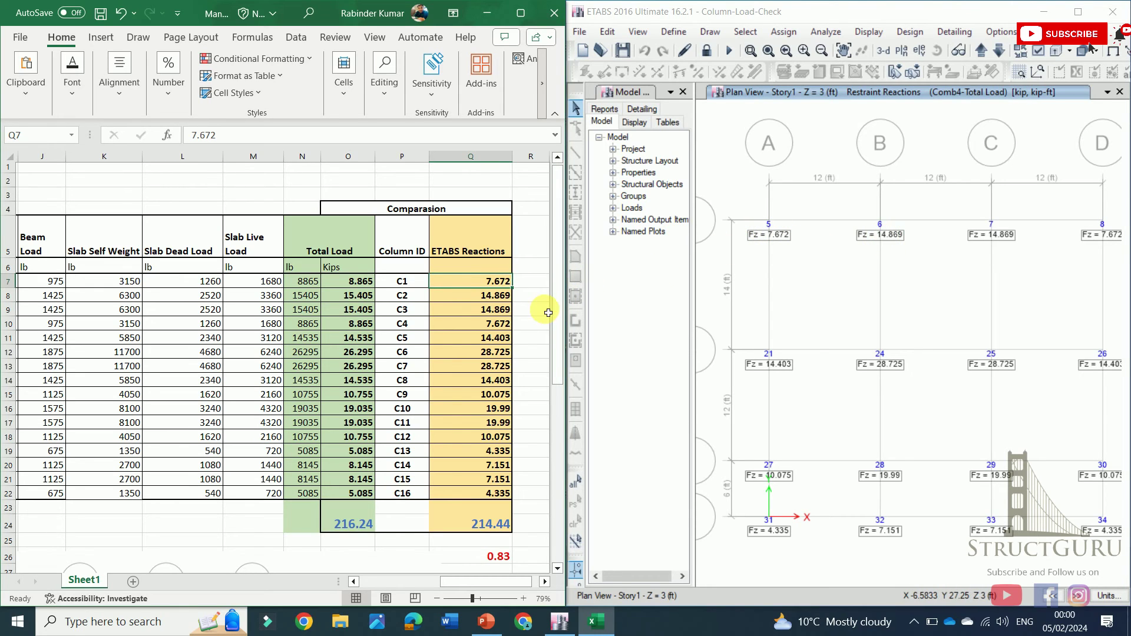
left_click(354, 300)
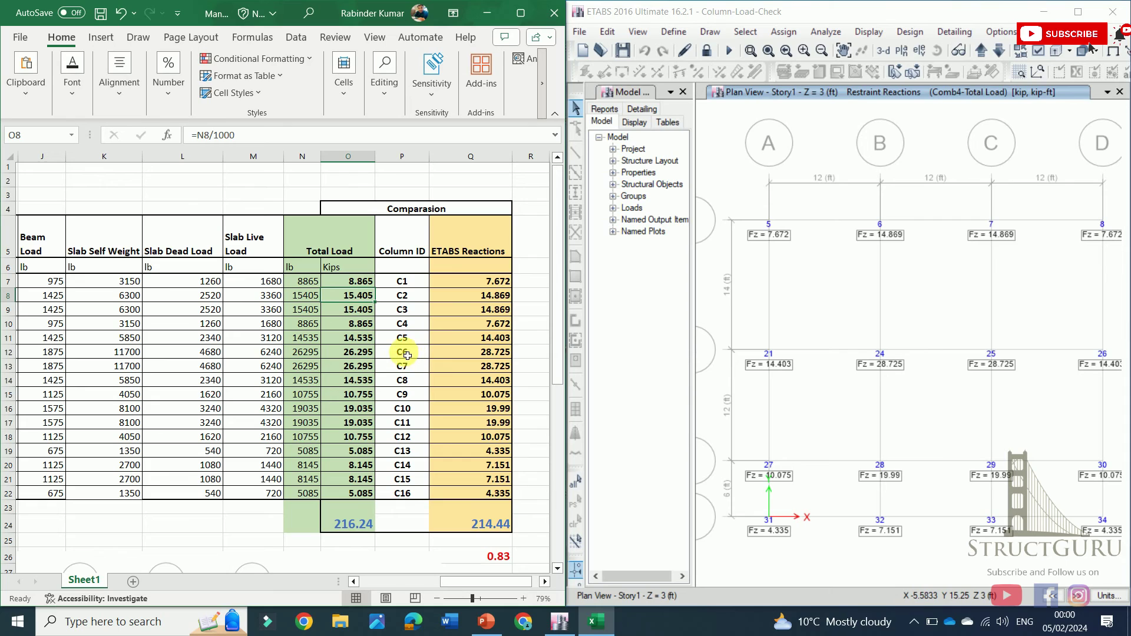
left_click(350, 352)
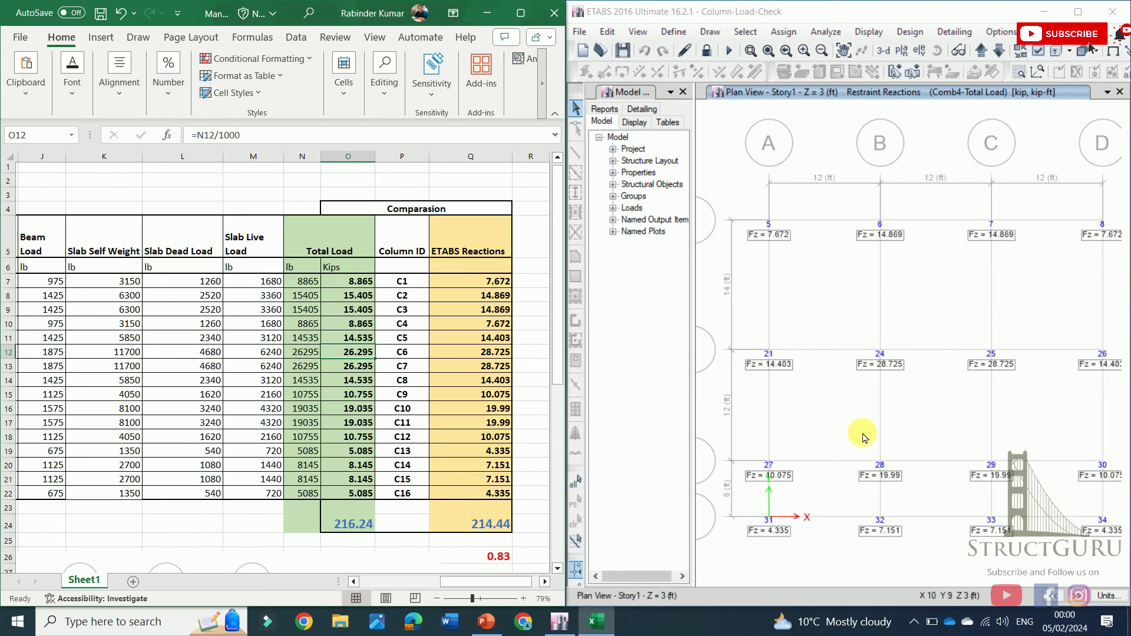
Step: Maximize the workbook, select the kips totals O7:O22 for C1 to C16 and inspect the sum formula in O24
left_click(520, 13)
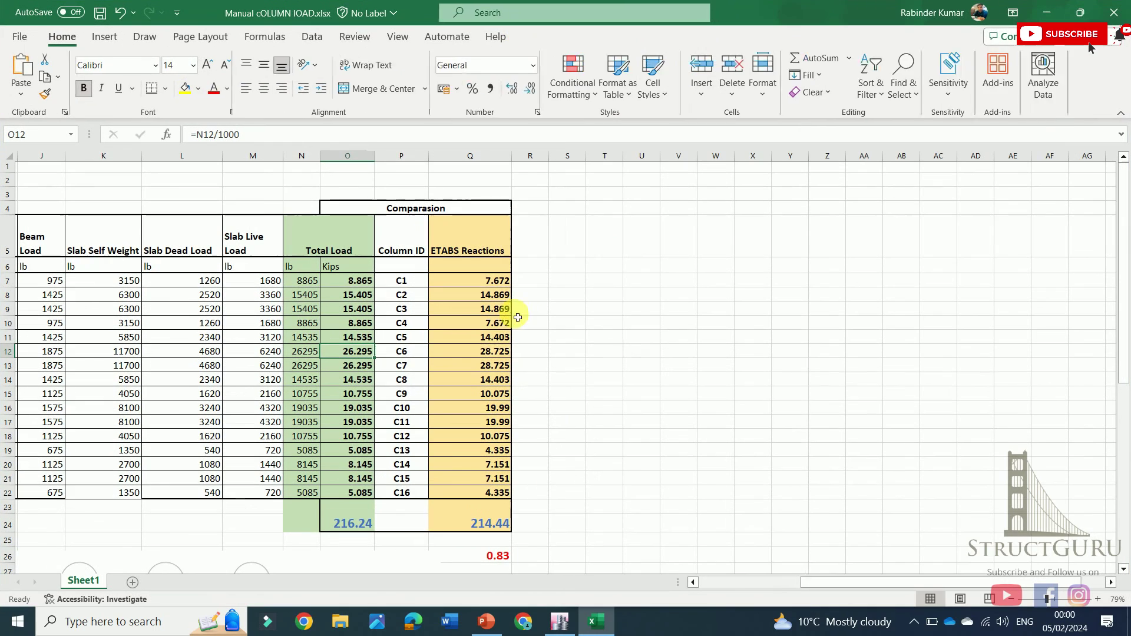
left_click(419, 324)
left_click_drag(359, 281, 374, 493)
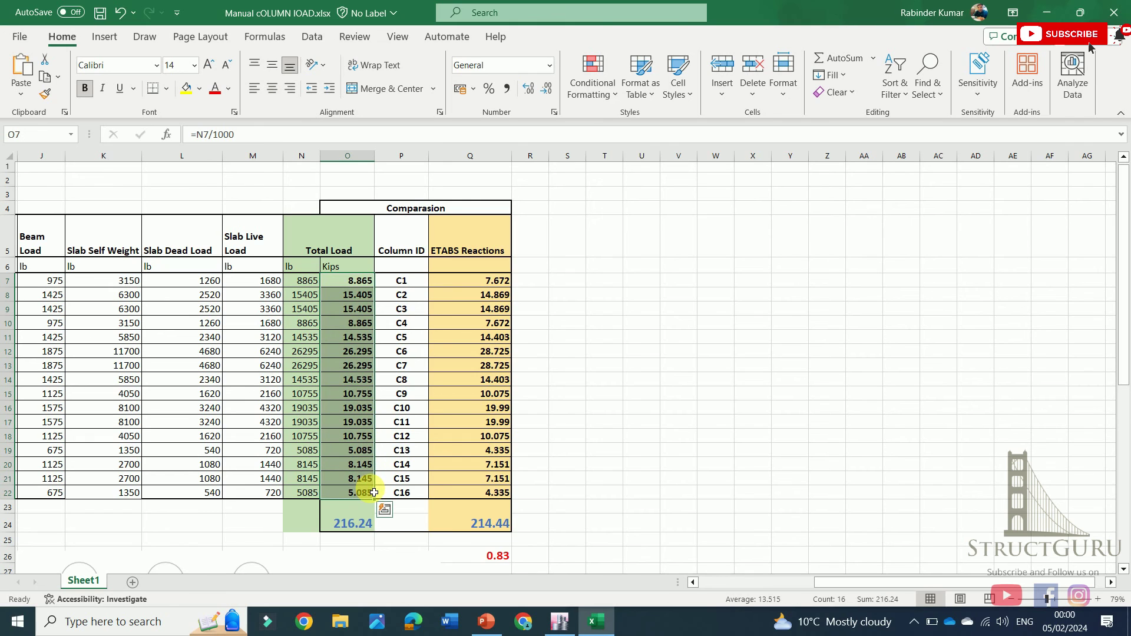
left_click_drag(819, 582, 706, 589)
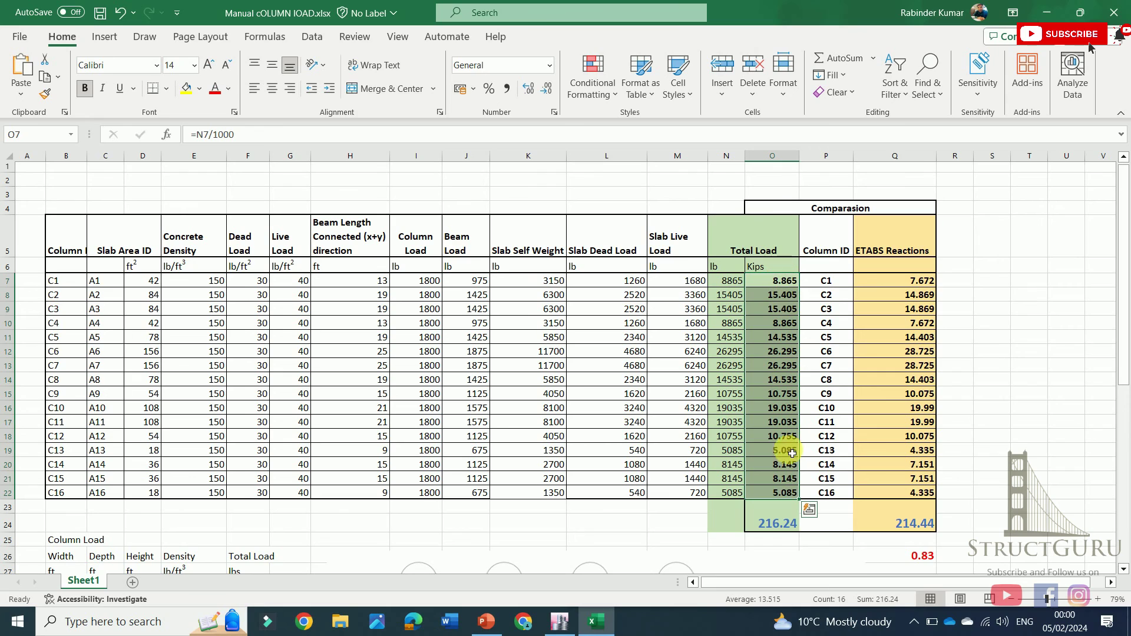
left_click(775, 524)
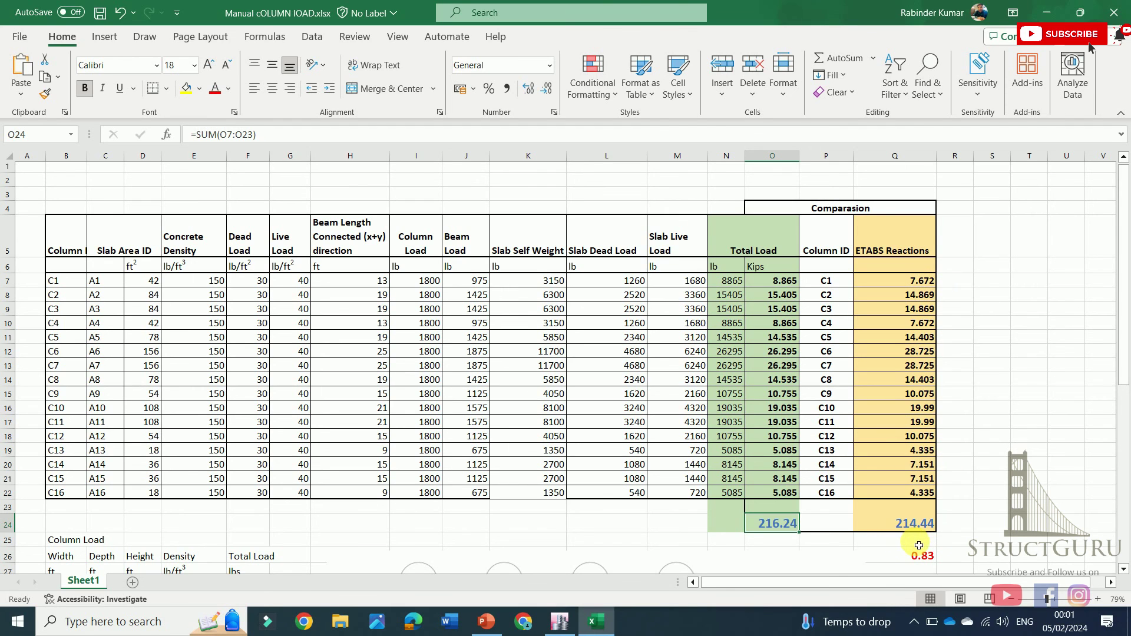
Step: Review the comparison totals and percentage difference, along with the column load, beam load and slab tributary areas below the table
scroll(918, 545, "down", 1)
scroll(836, 453, "down", 1)
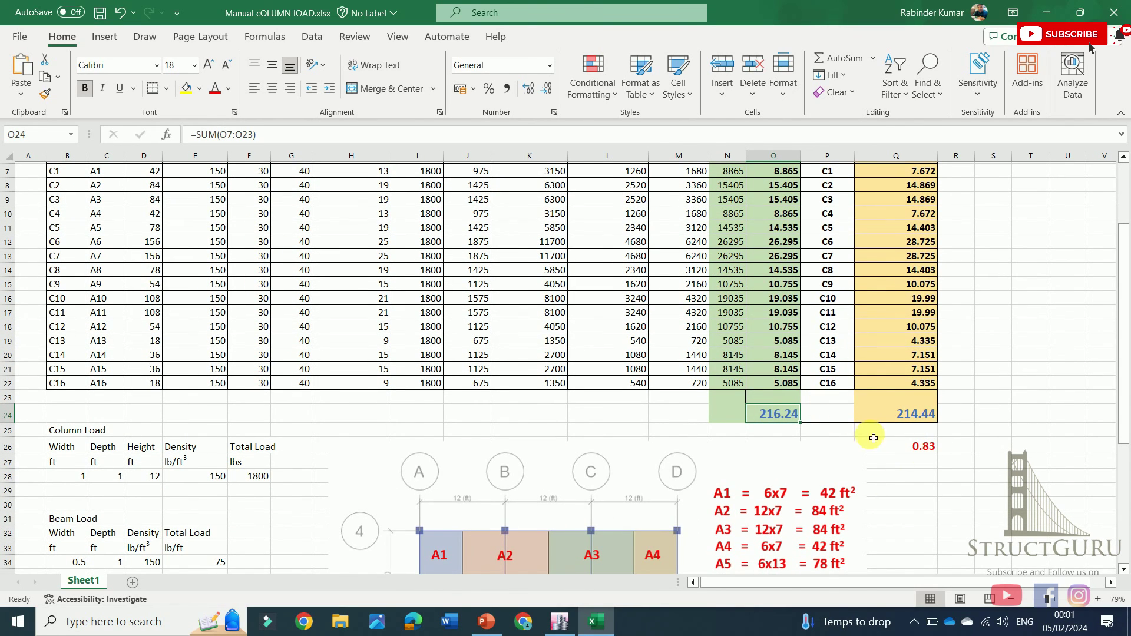
scroll(839, 420, "up", 2)
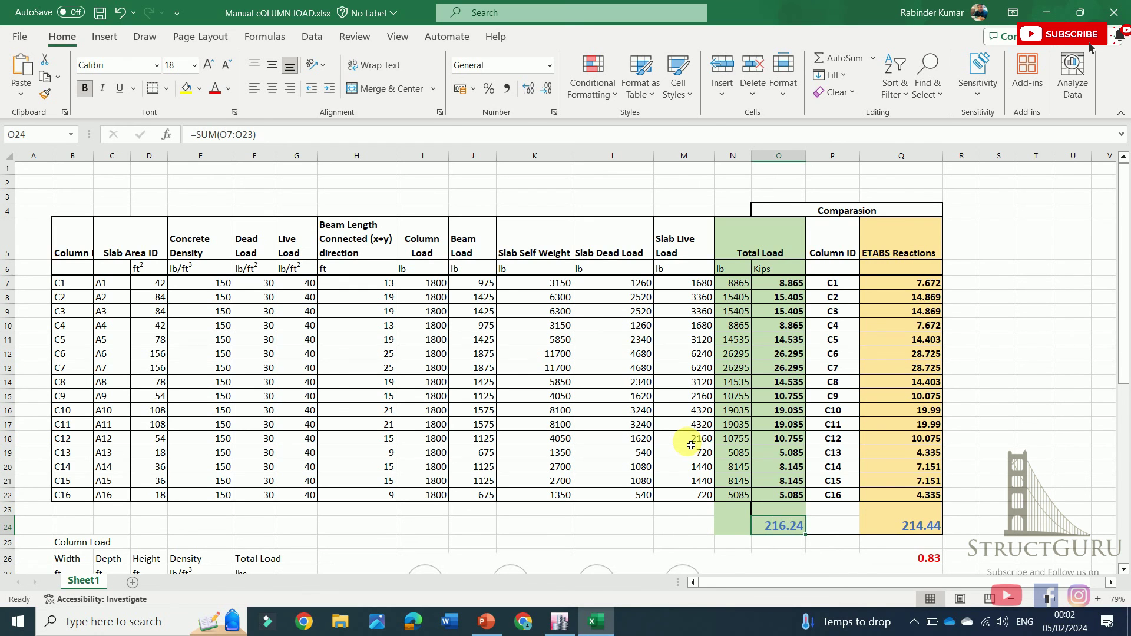
scroll(683, 445, "down", 8)
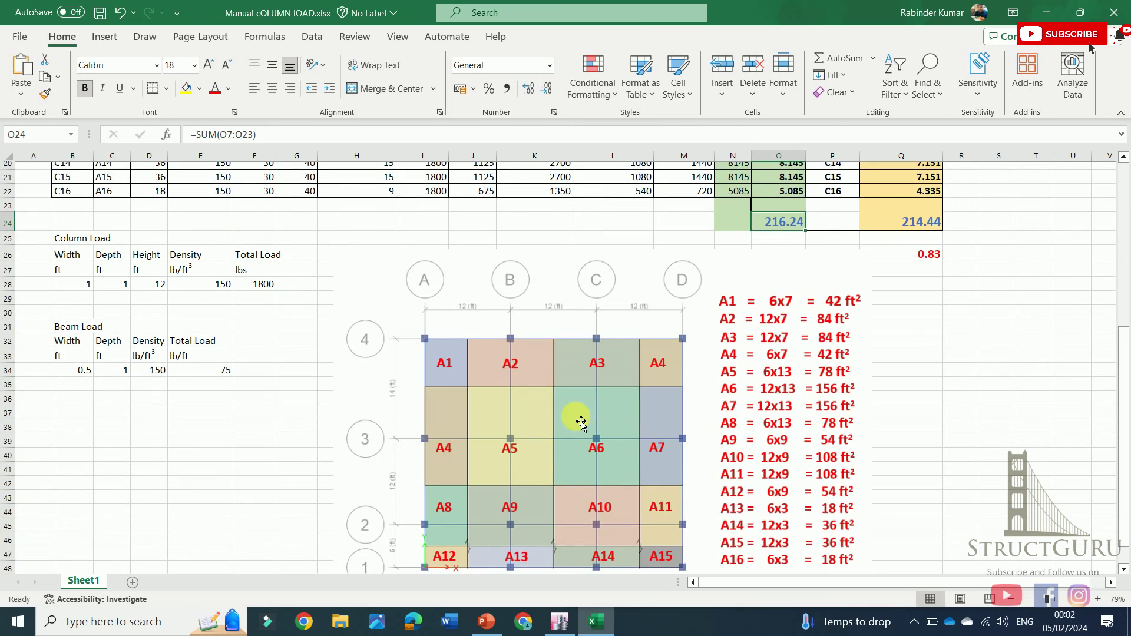
scroll(585, 391, "up", 8)
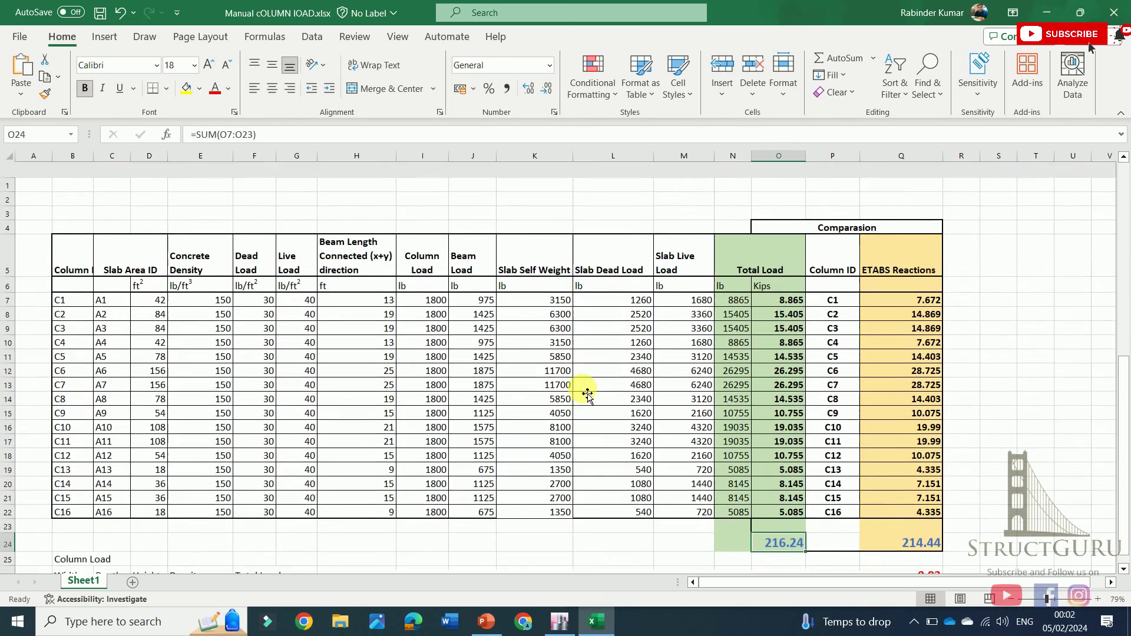